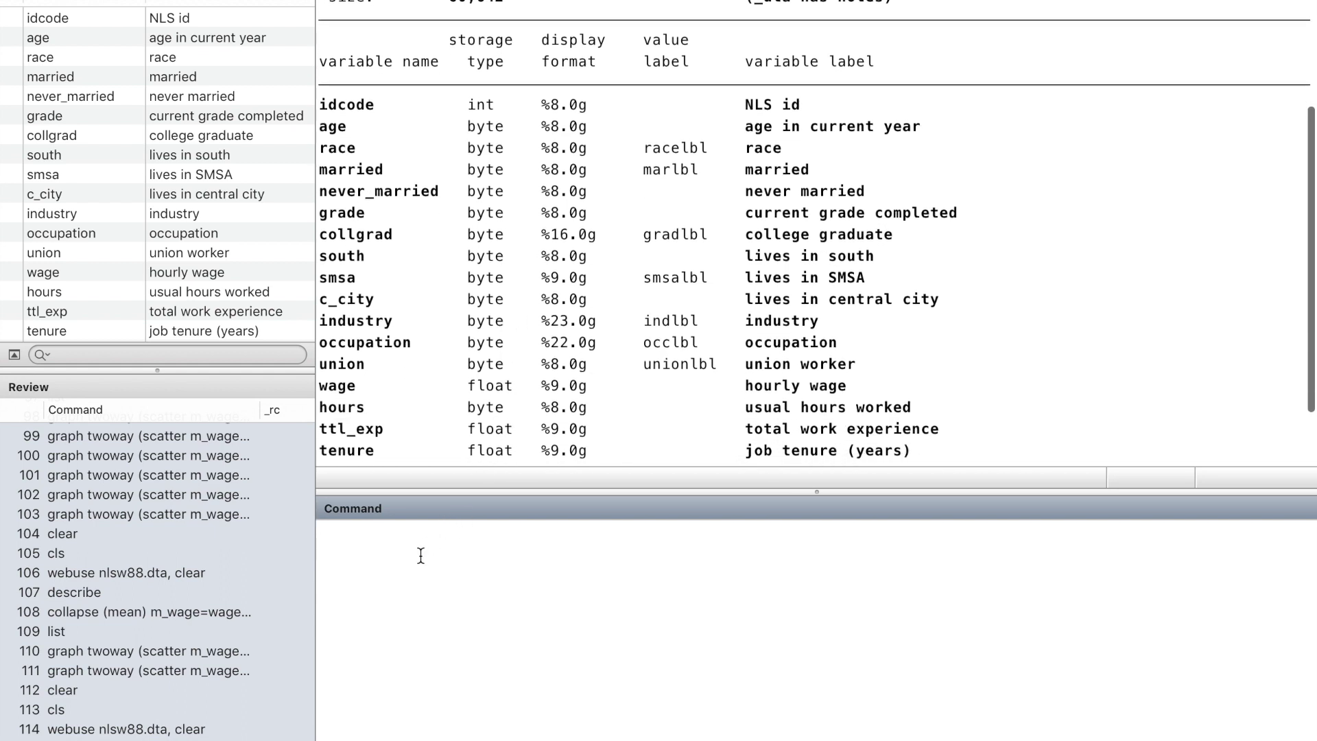
# Step: Collapse the data to mean wage as m_wage and mean hours as m_hours by age, and list the resulting dataset
pyautogui.write('colla')
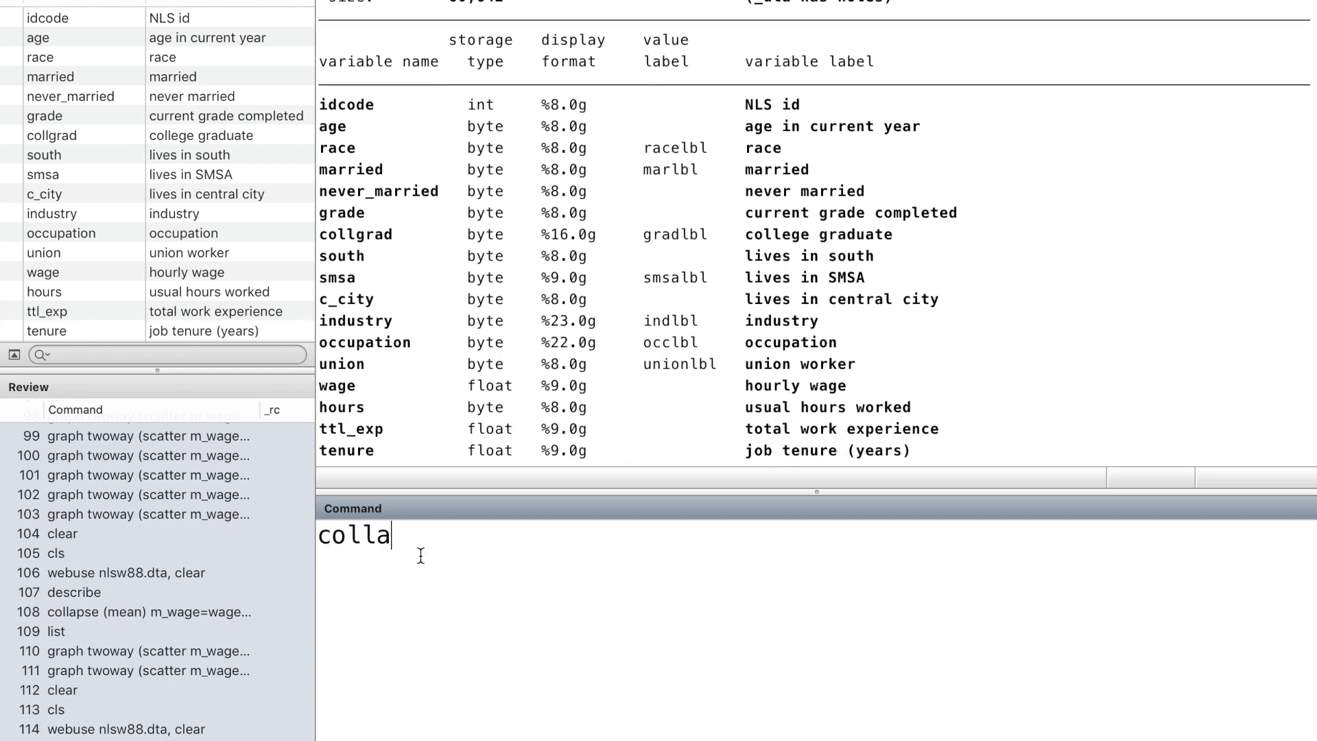
pyautogui.write('pse (mean) m_')
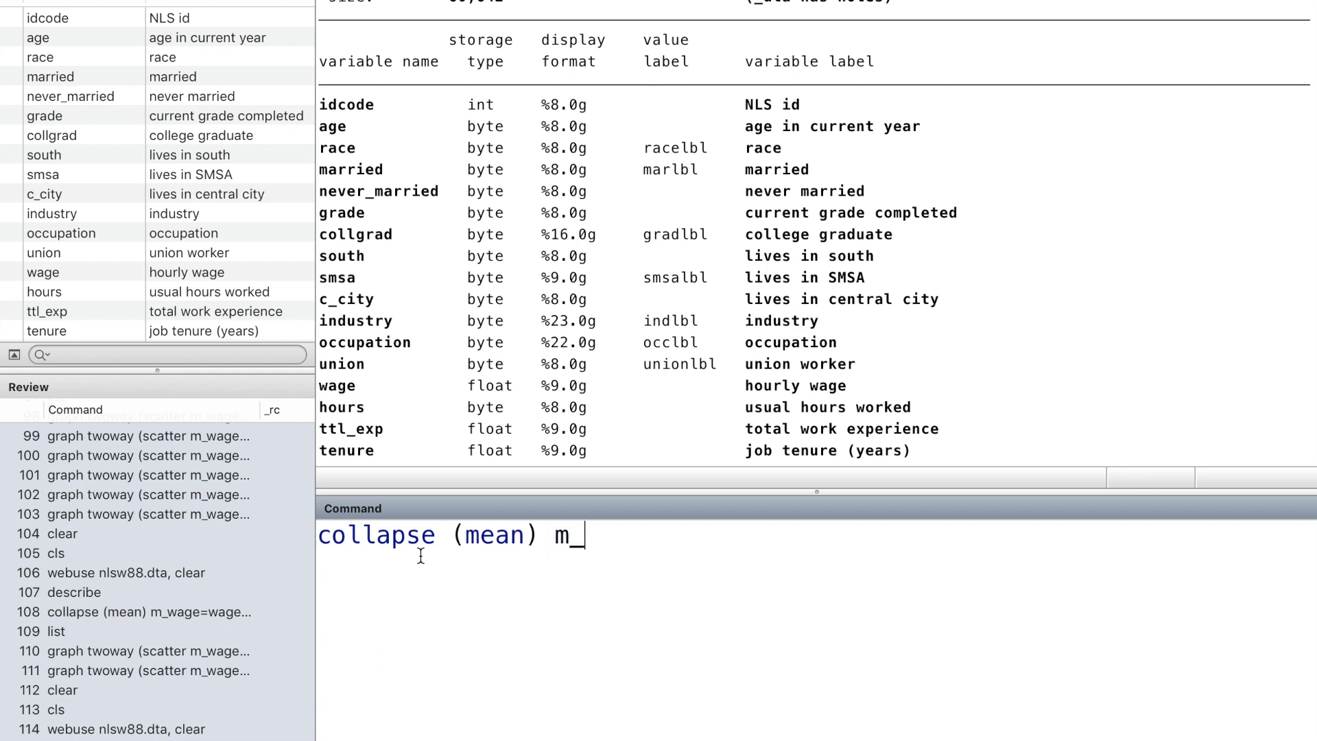
pyautogui.write('wage=wage ')
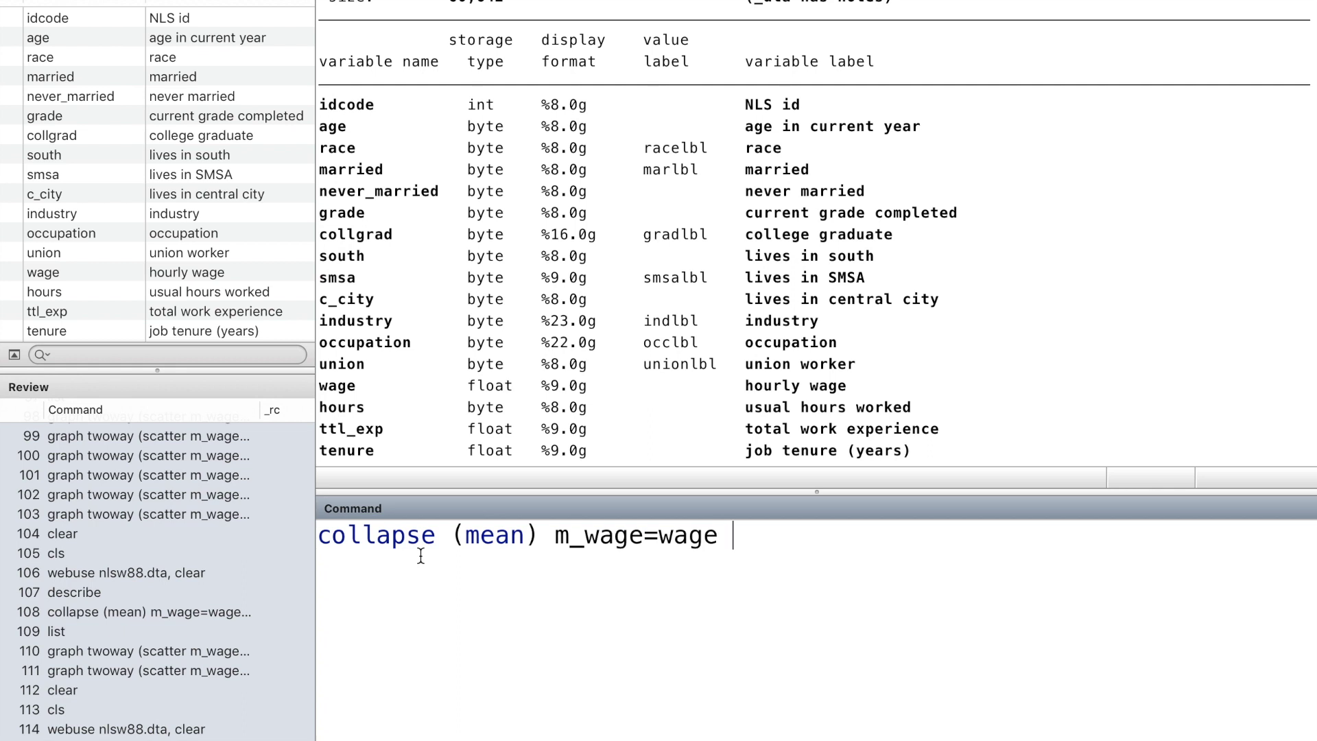
pyautogui.write('m_hours=hours')
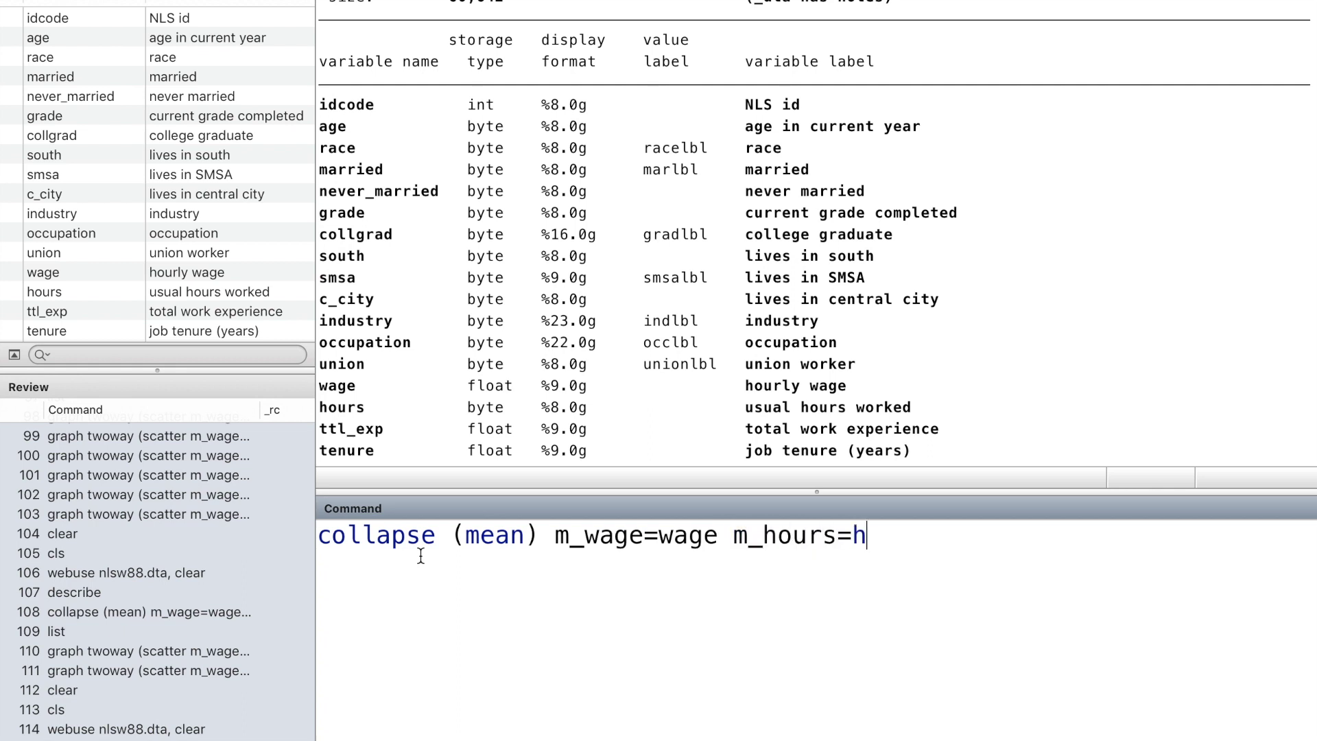
pyautogui.write(', by')
pyautogui.write('(')
pyautogui.write('age')
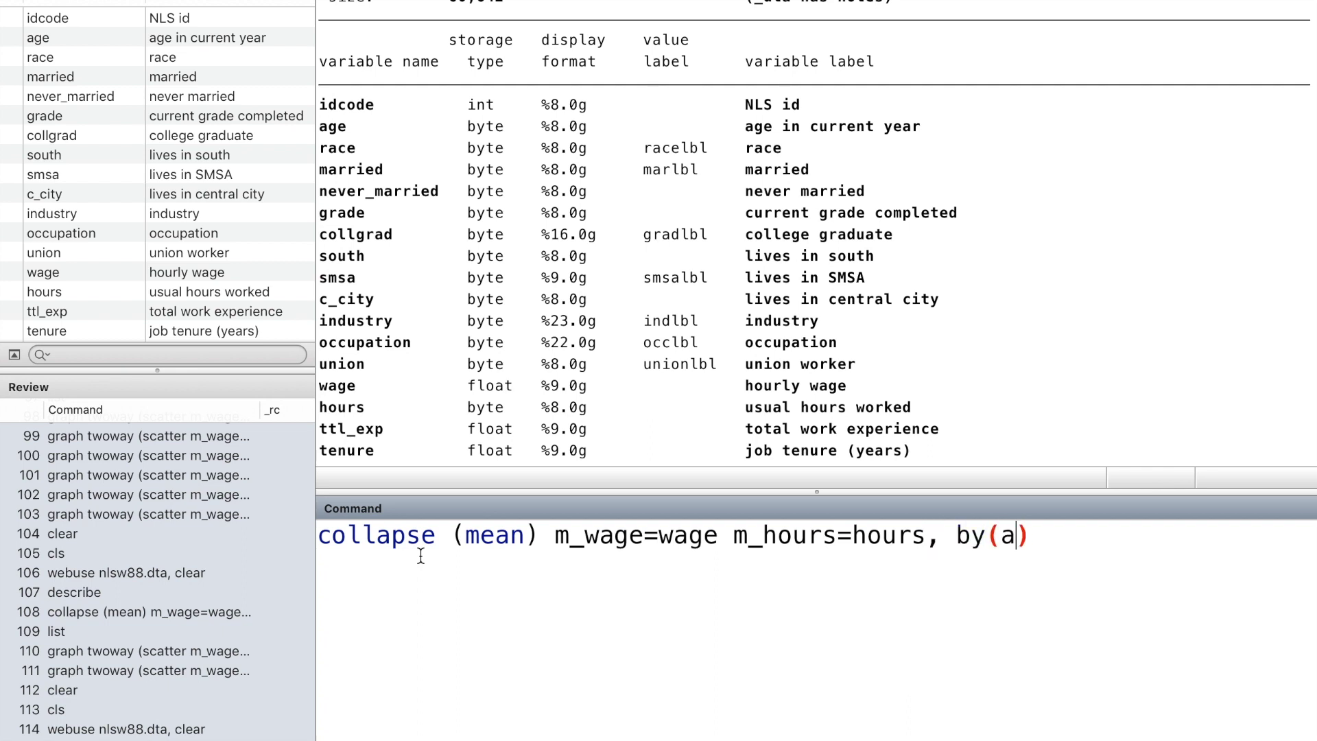
pyautogui.press('Return')
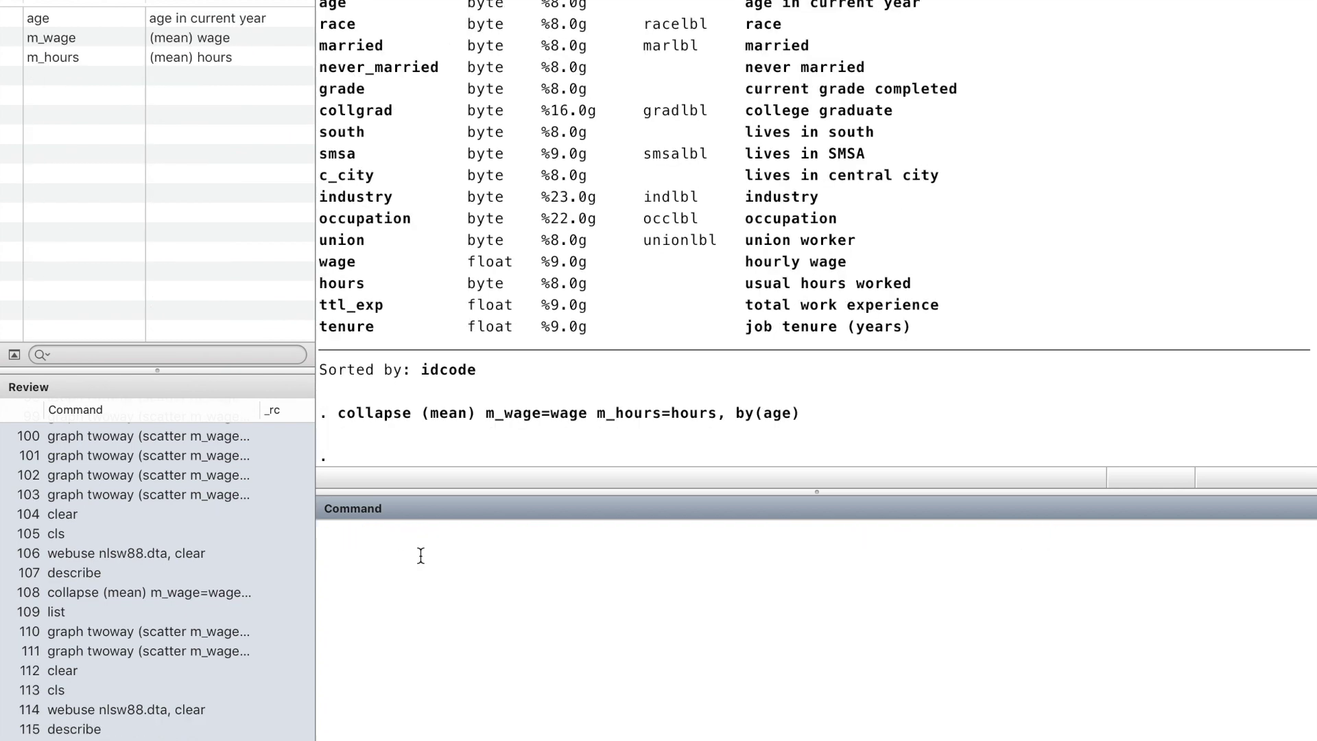
pyautogui.write('list')
pyautogui.press('Return')
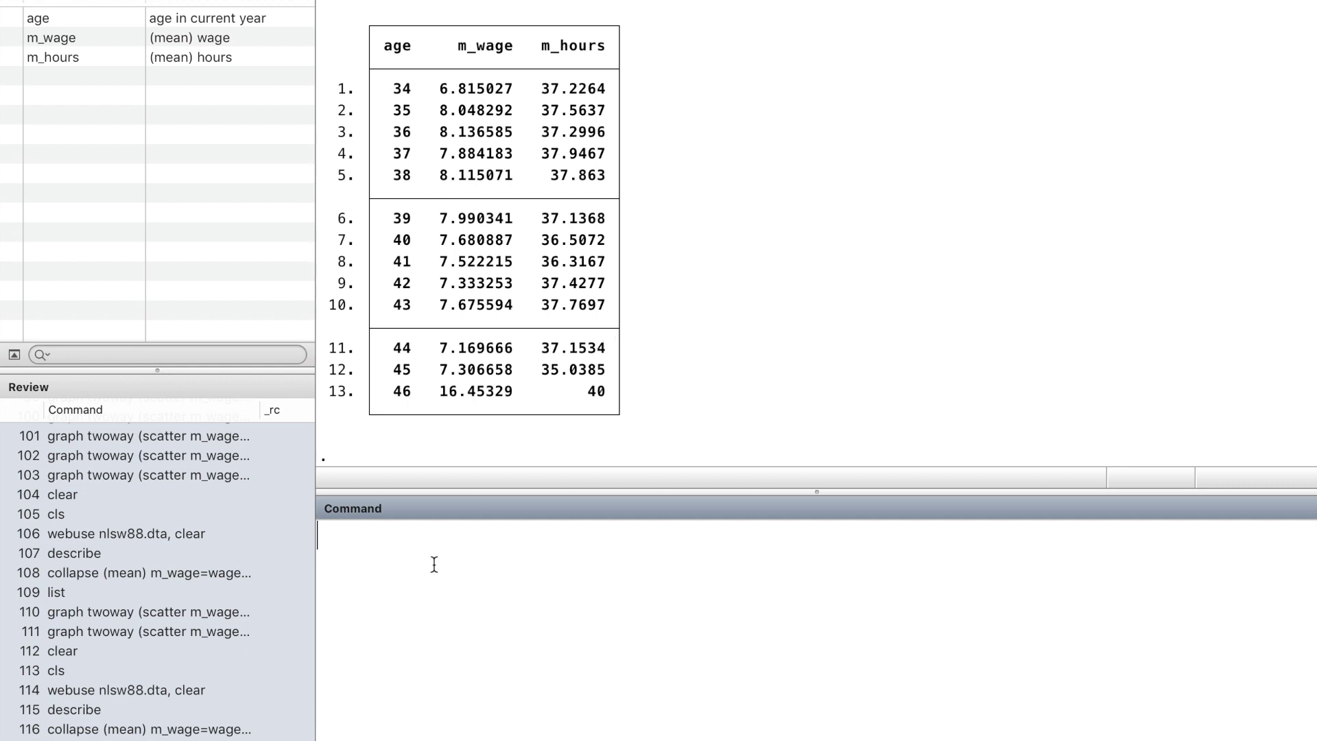
# Step: Start a graph twoway command with a scatter plot of m_wage against age, without running it
pyautogui.write('graph twowy')
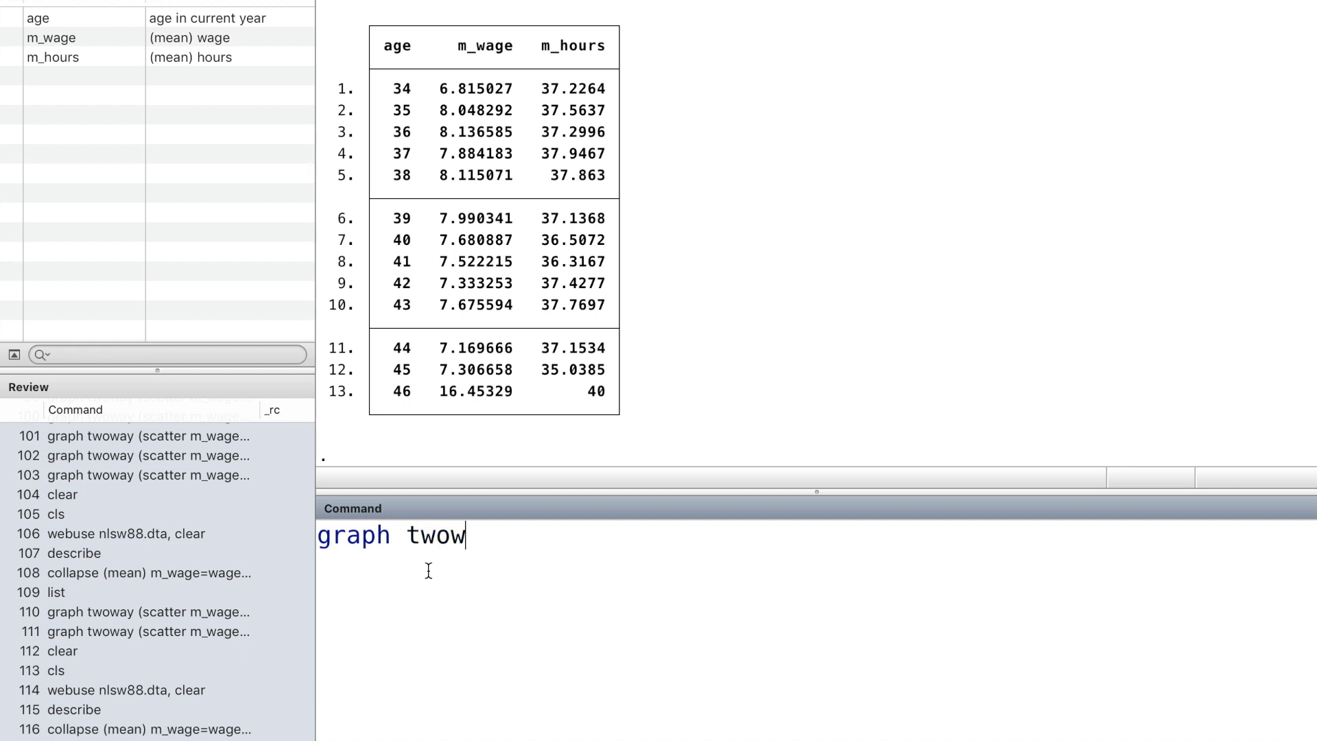
pyautogui.press('BackSpace')
pyautogui.press('BackSpace')
pyautogui.write('way ()')
pyautogui.press('Left')
pyautogui.write('scatter ')
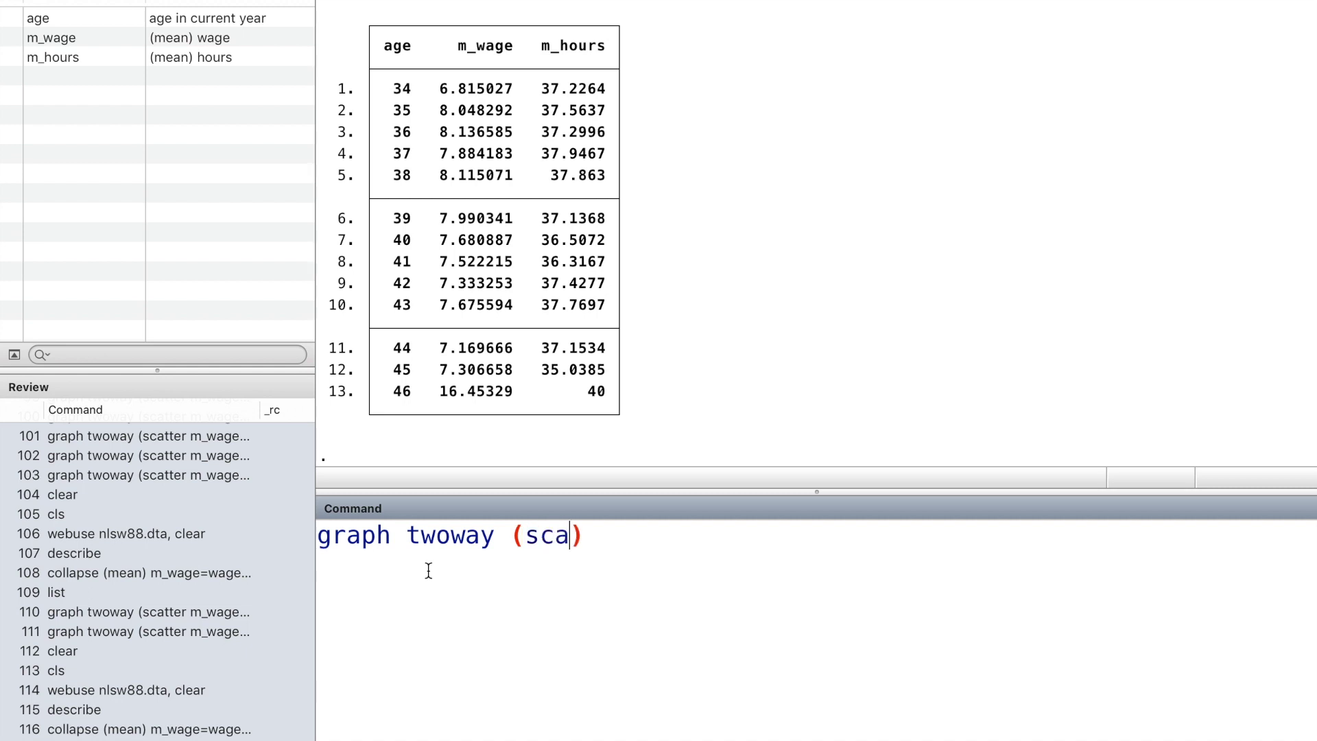
pyautogui.write('m_')
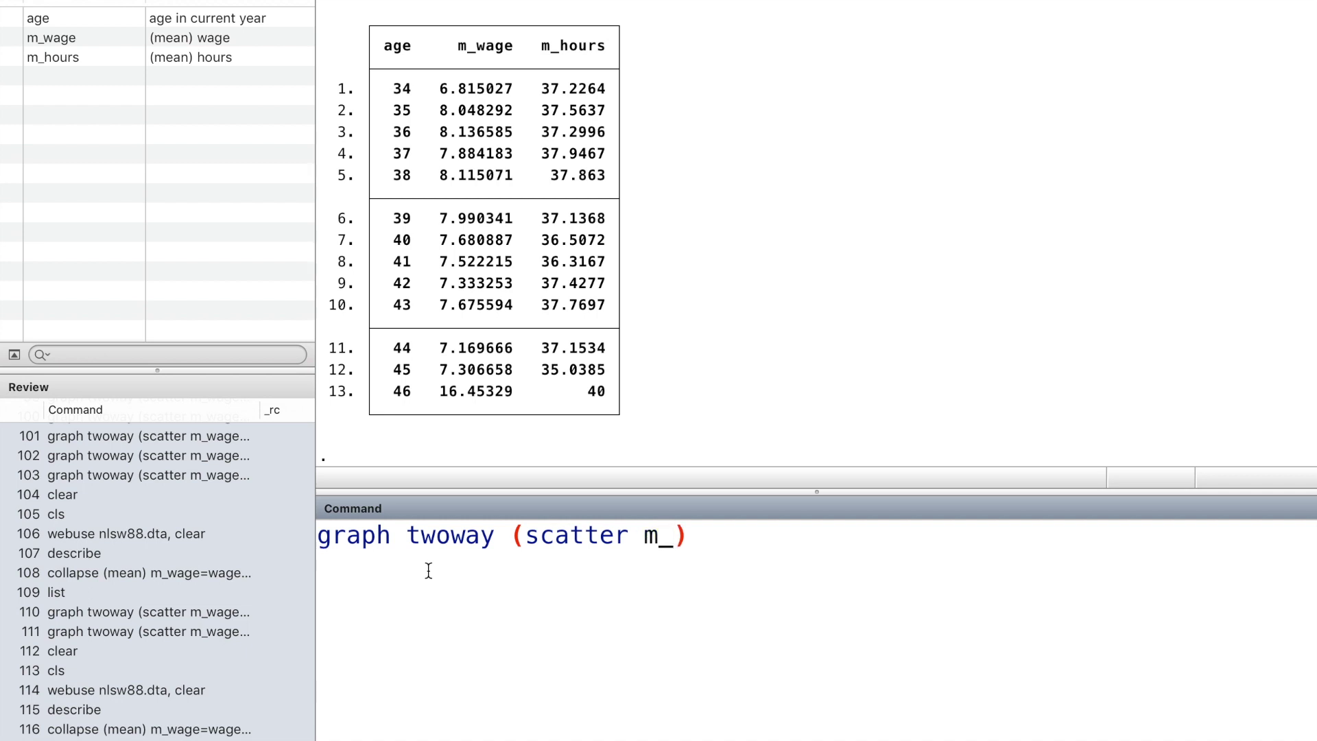
pyautogui.write('wage age')
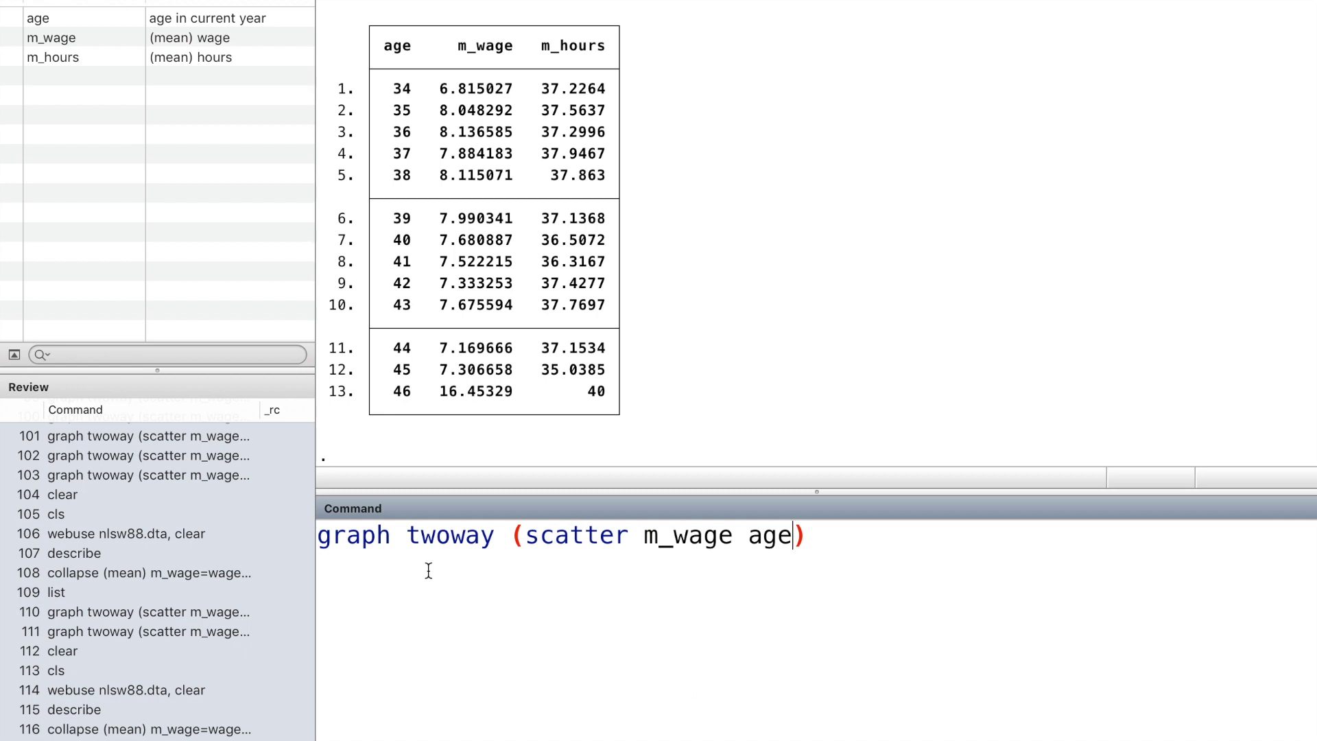
# Step: Give the m_wage scatter the options connect(direct), msymbol(circle), msize(large) and mcolor(green)
pyautogui.write(', connect(')
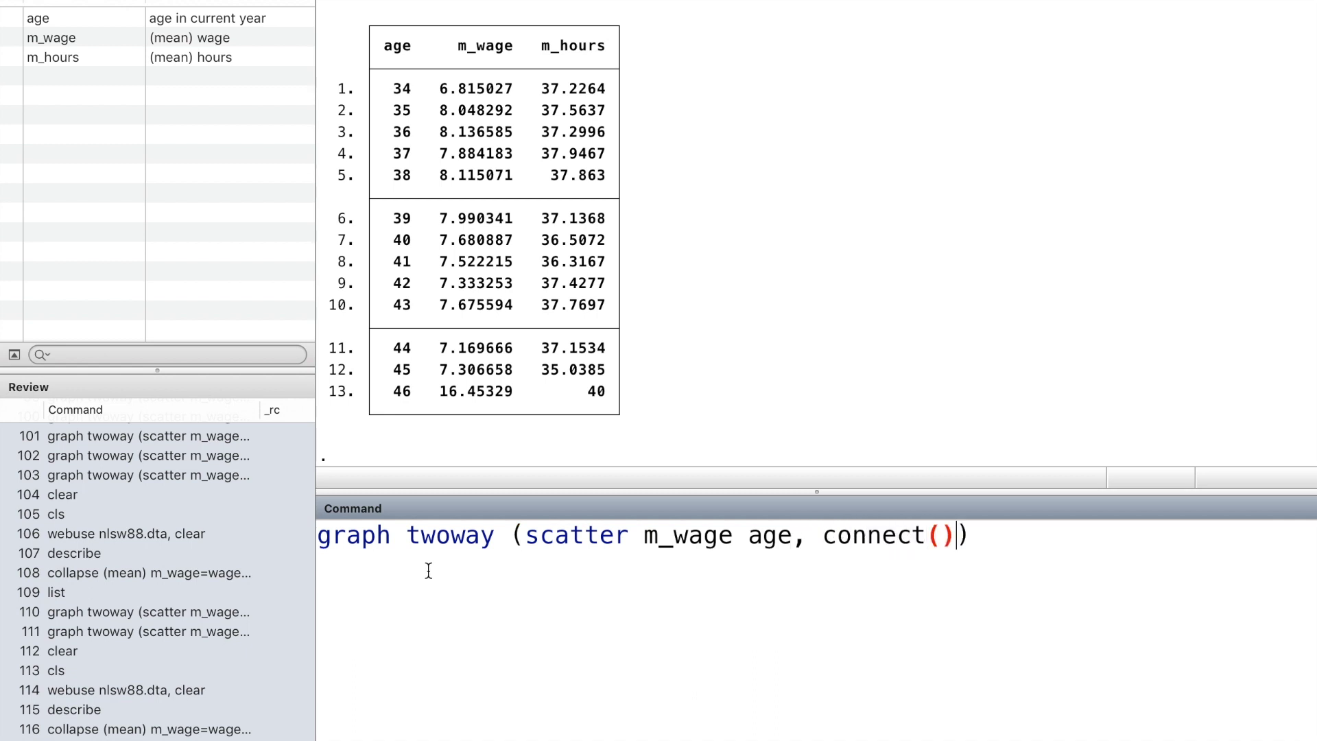
pyautogui.write('direct)')
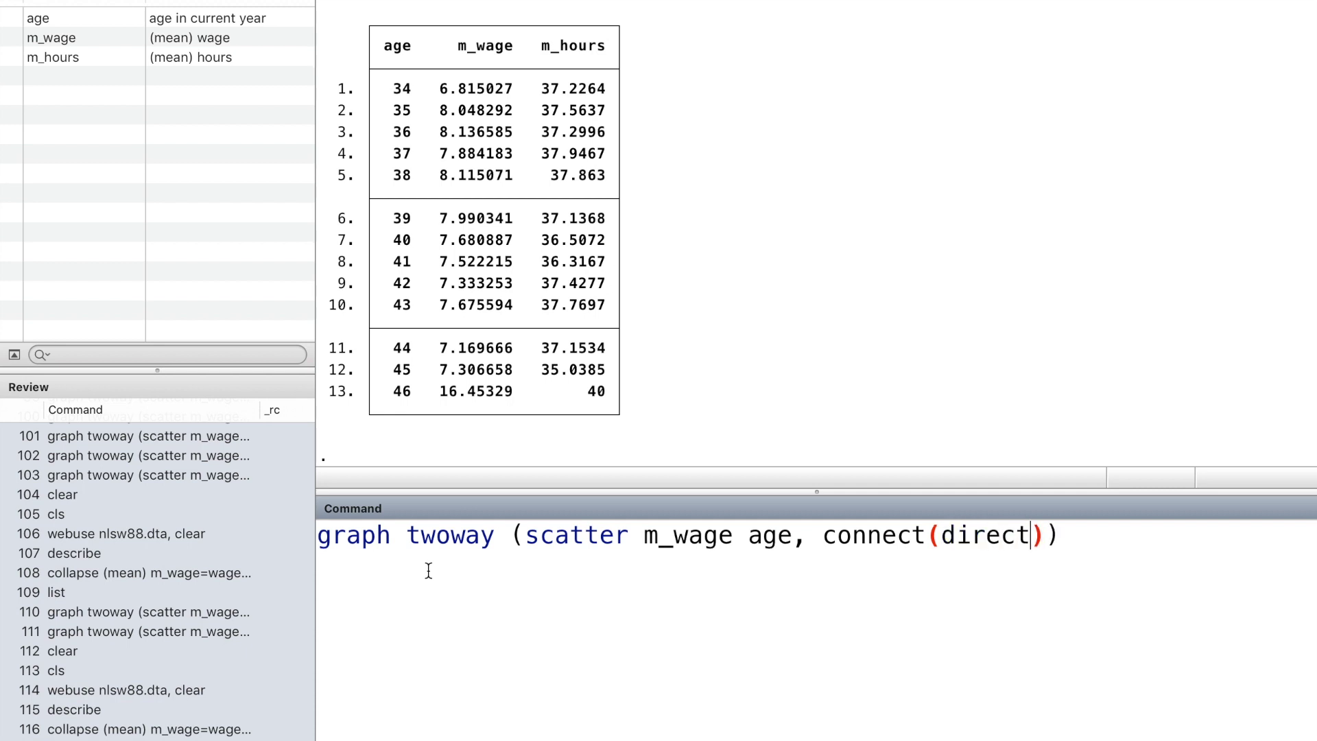
pyautogui.write(' msymbol(')
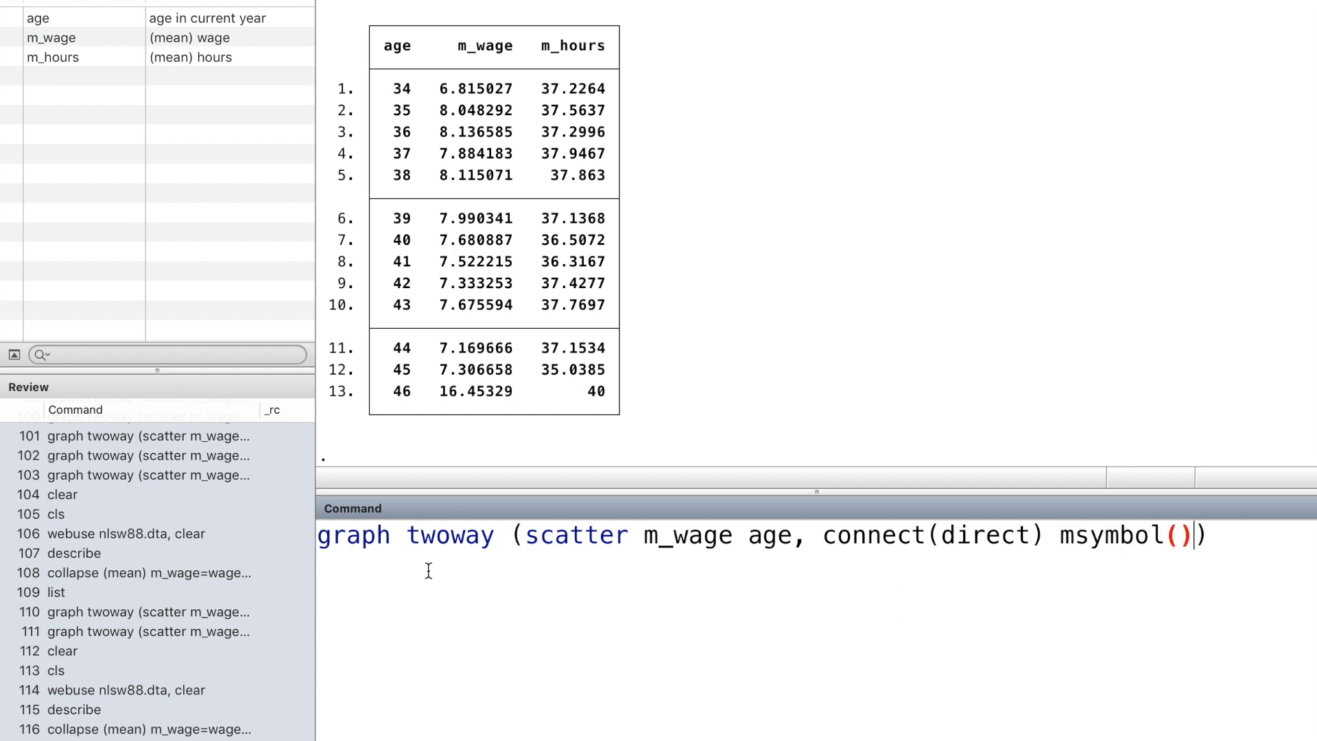
pyautogui.write('circle) ')
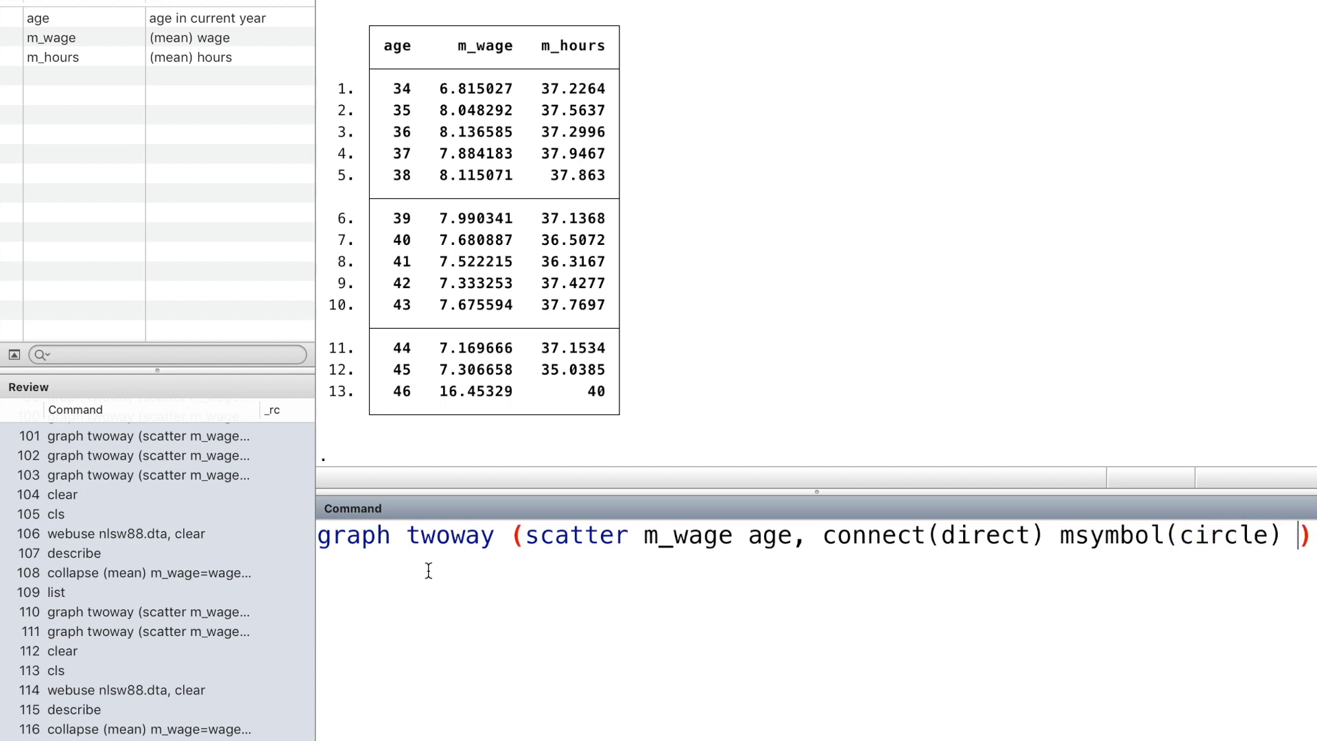
pyautogui.write('msize(')
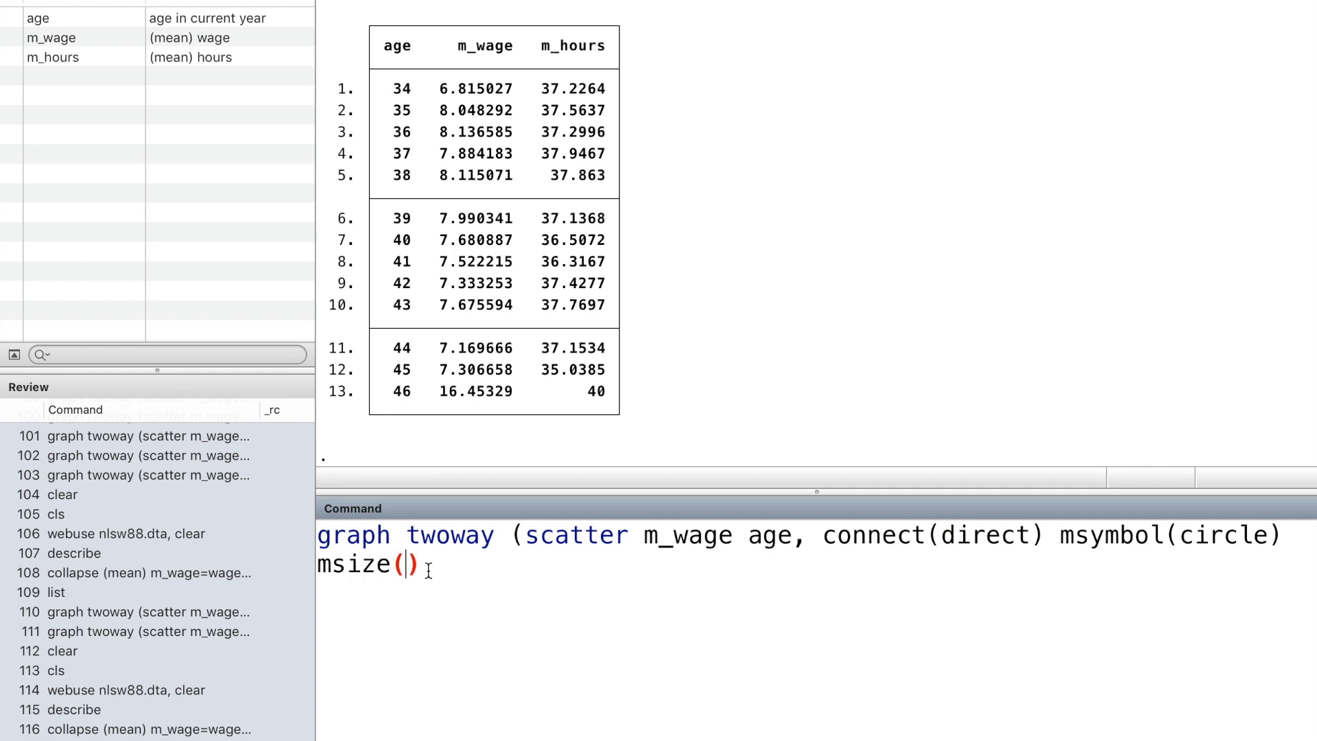
pyautogui.write('large) ')
pyautogui.write('mcolor')
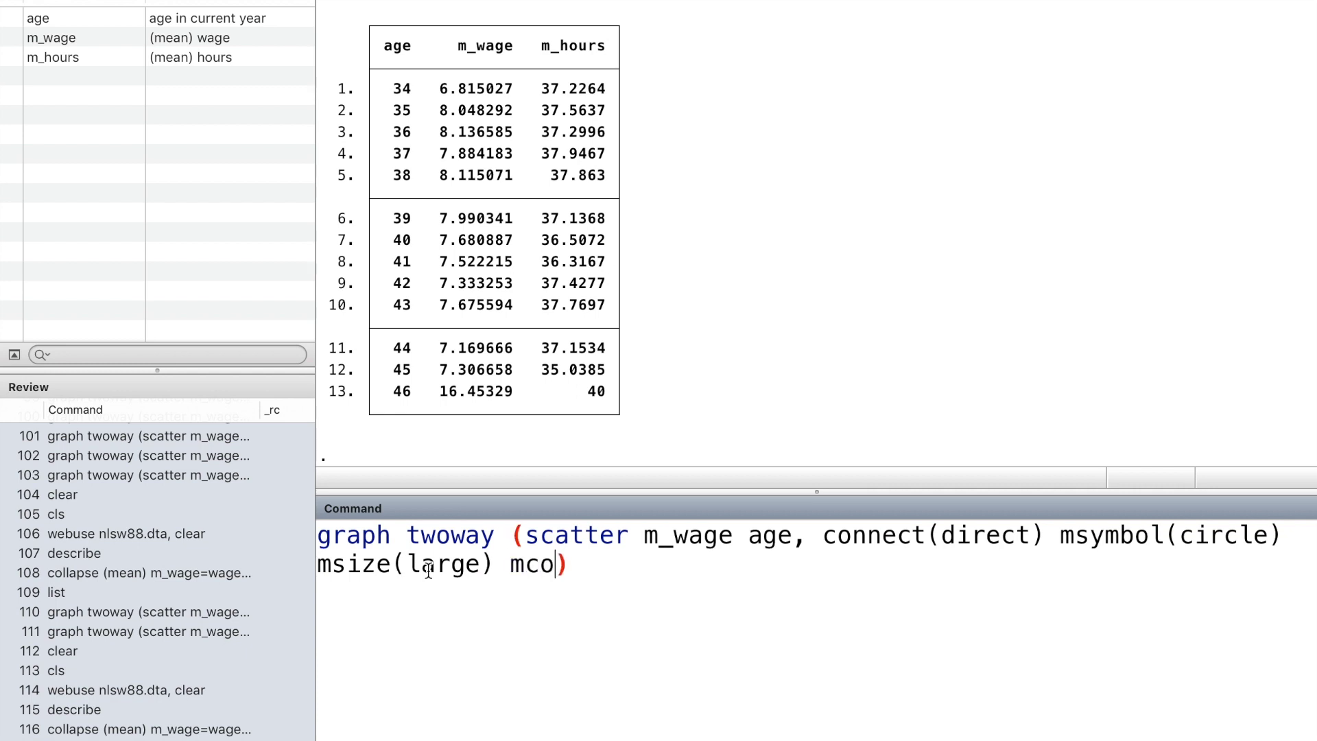
pyautogui.write('(')
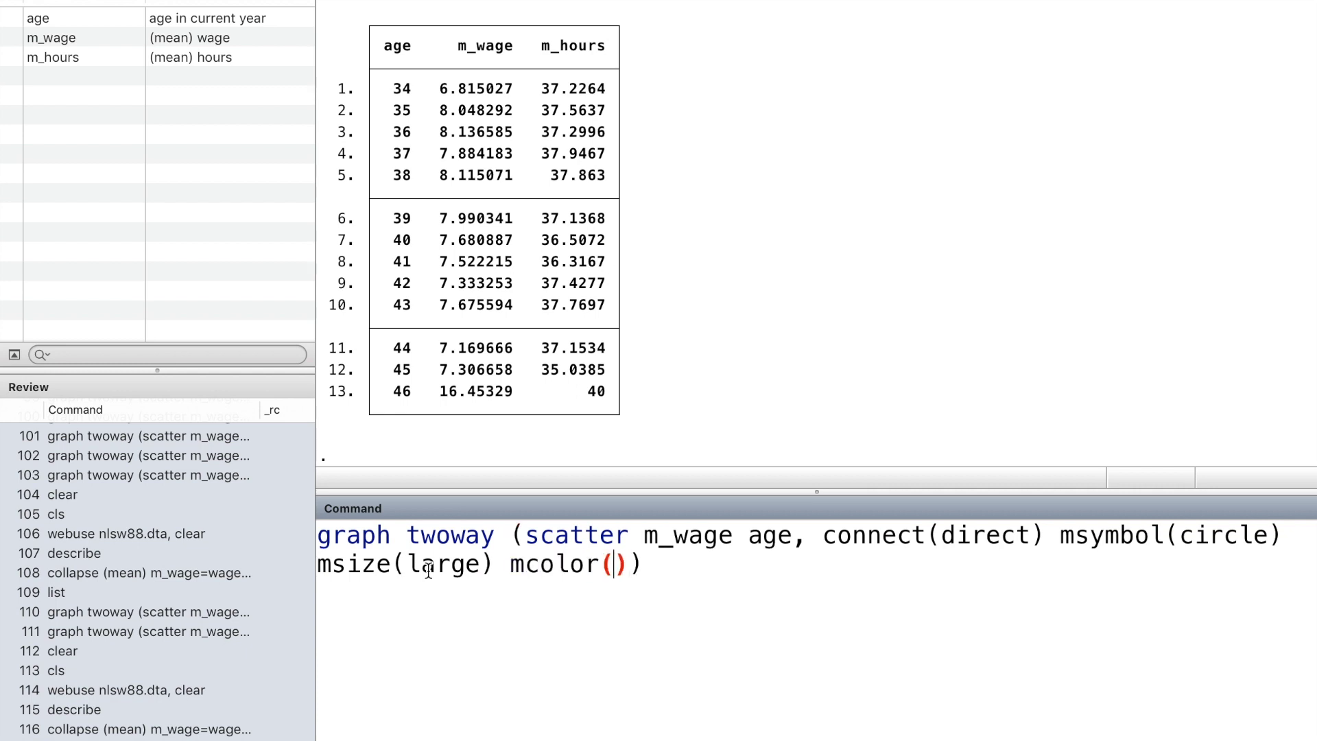
pyautogui.write('green)')
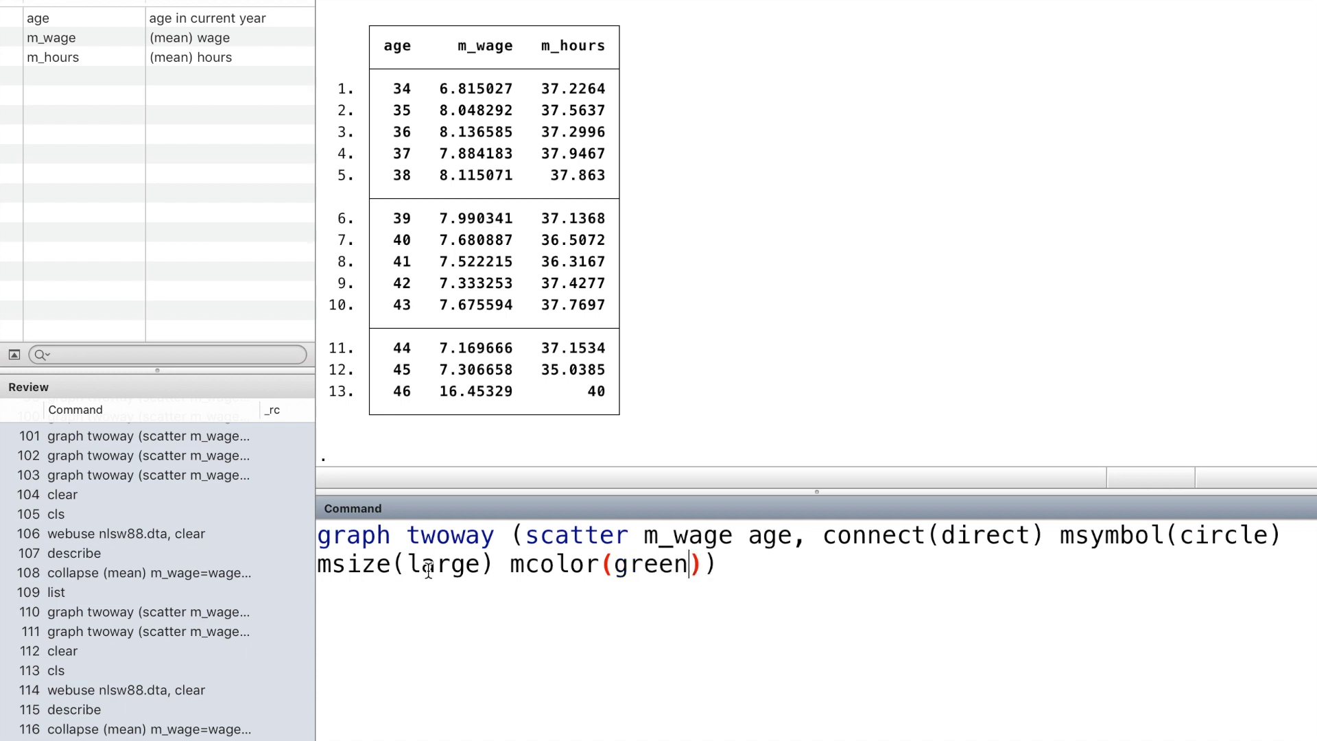
pyautogui.press('BackSpace')
pyautogui.press('Right')
# Step: Add a second scatter plot of m_hours against age to the graph command, ready for its own options
pyautogui.write('(scatter')
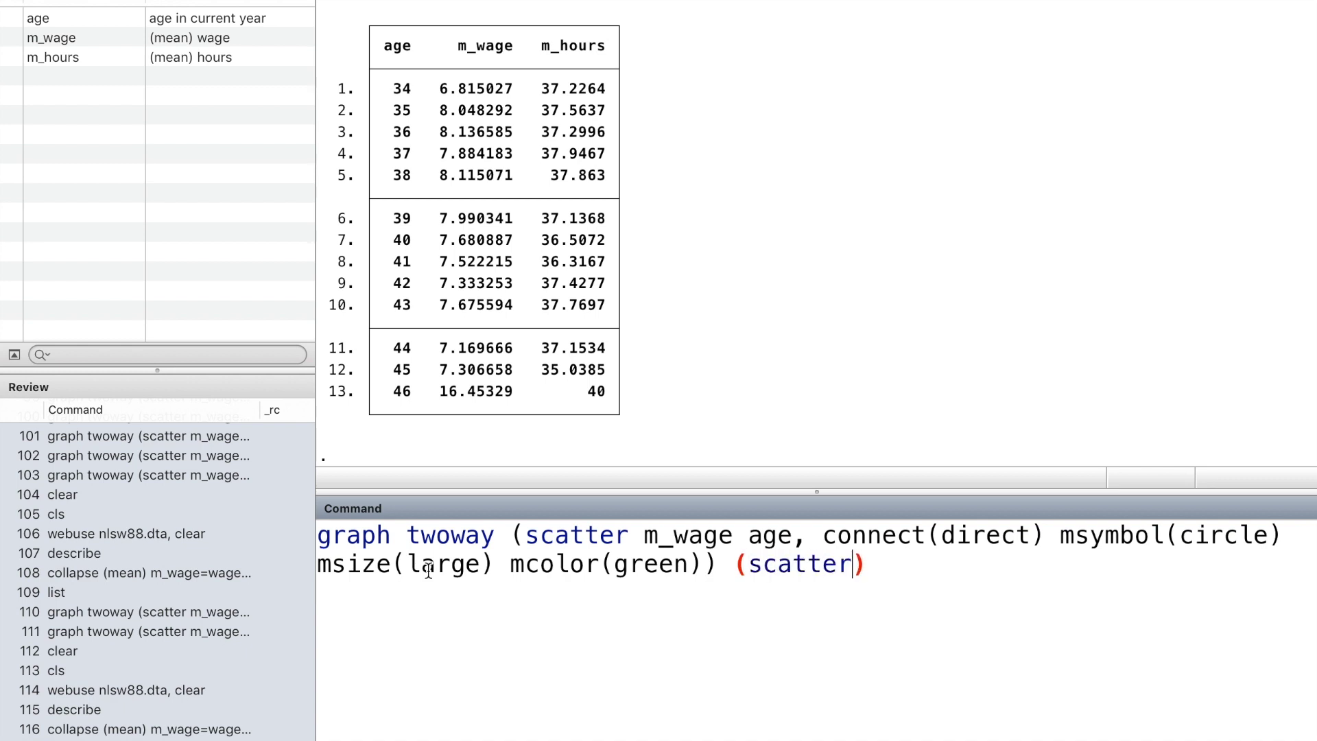
pyautogui.doubleClick(80, 59)
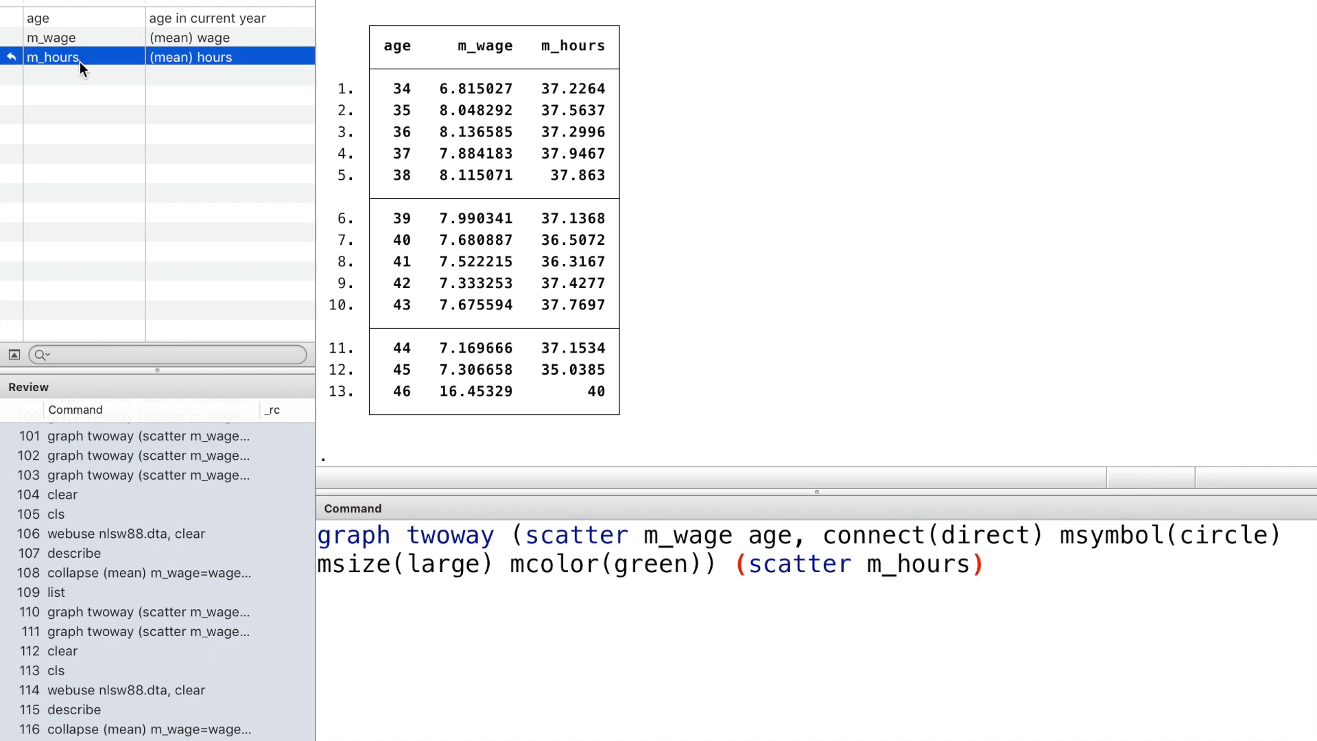
pyautogui.doubleClick(91, 17)
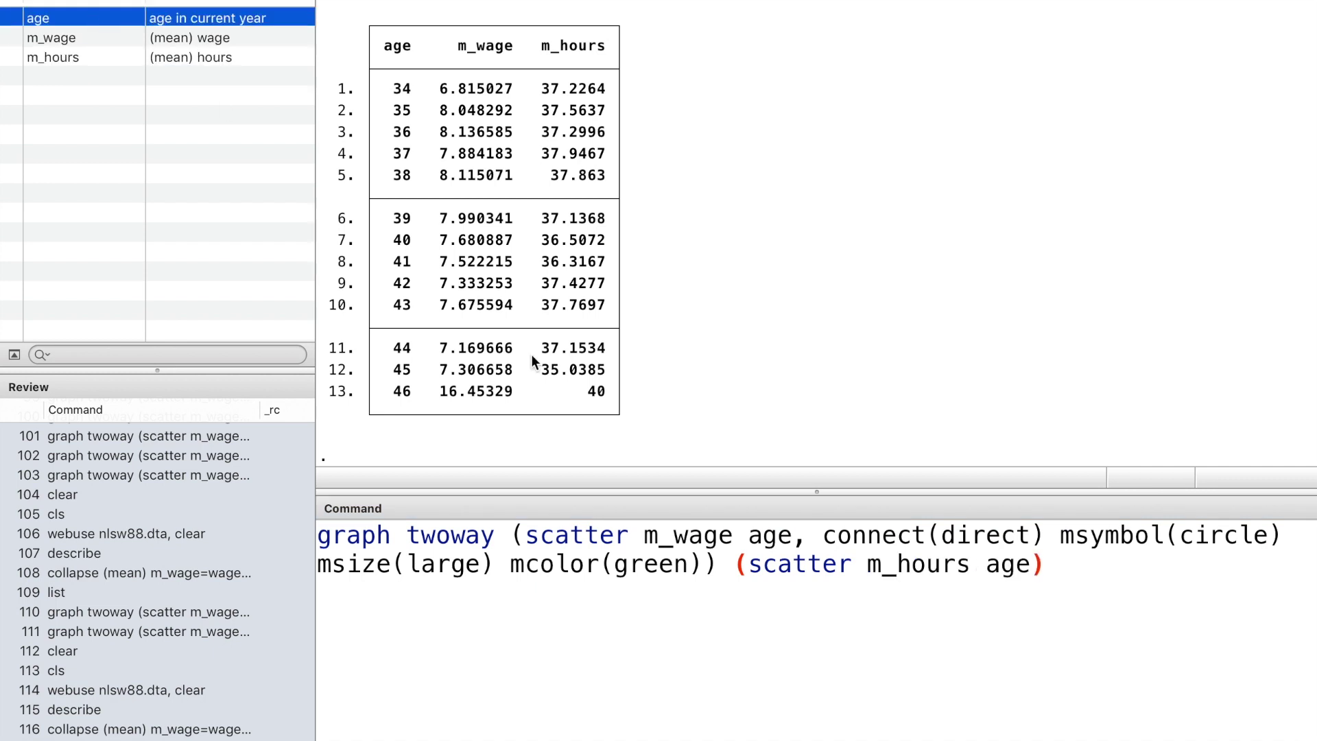
pyautogui.click(1035, 569)
pyautogui.write(', ')
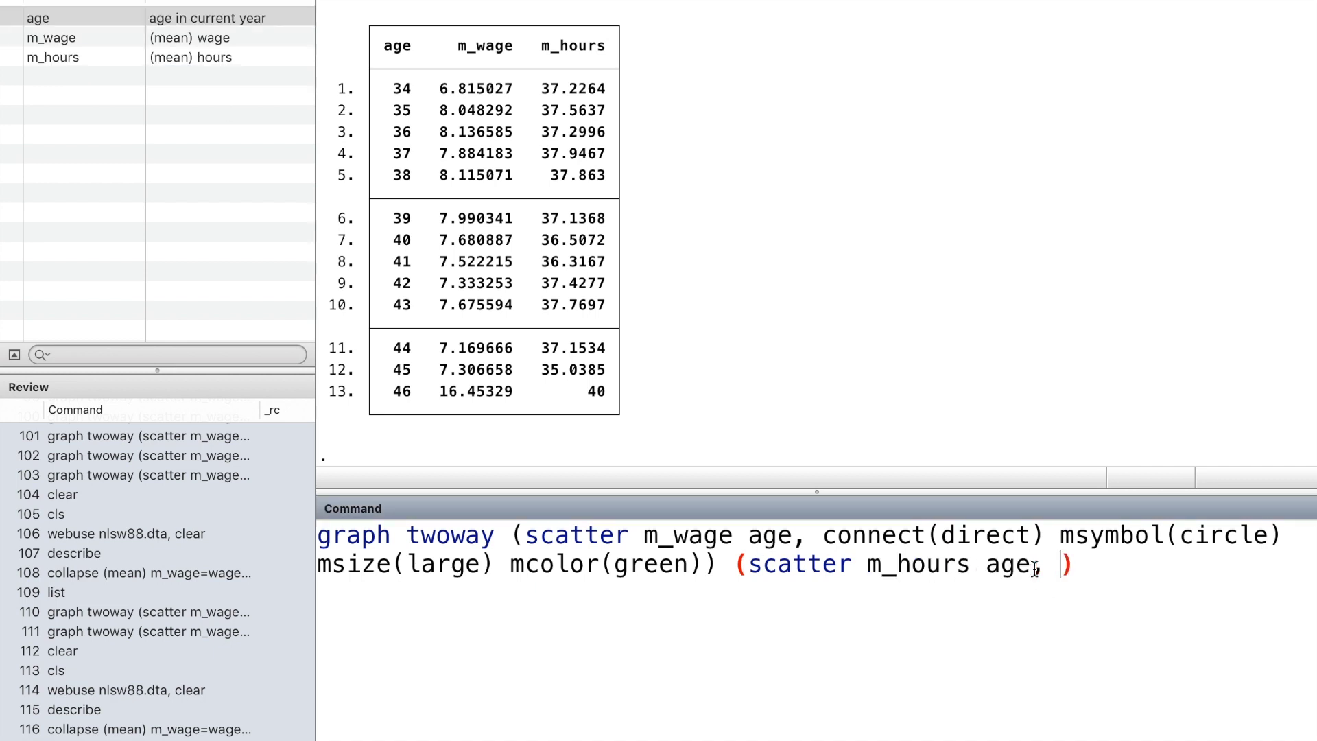
# Step: Enter connect(diamond) and an empty msymbol() as options of the m_hours scatter
pyautogui.write('connect()')
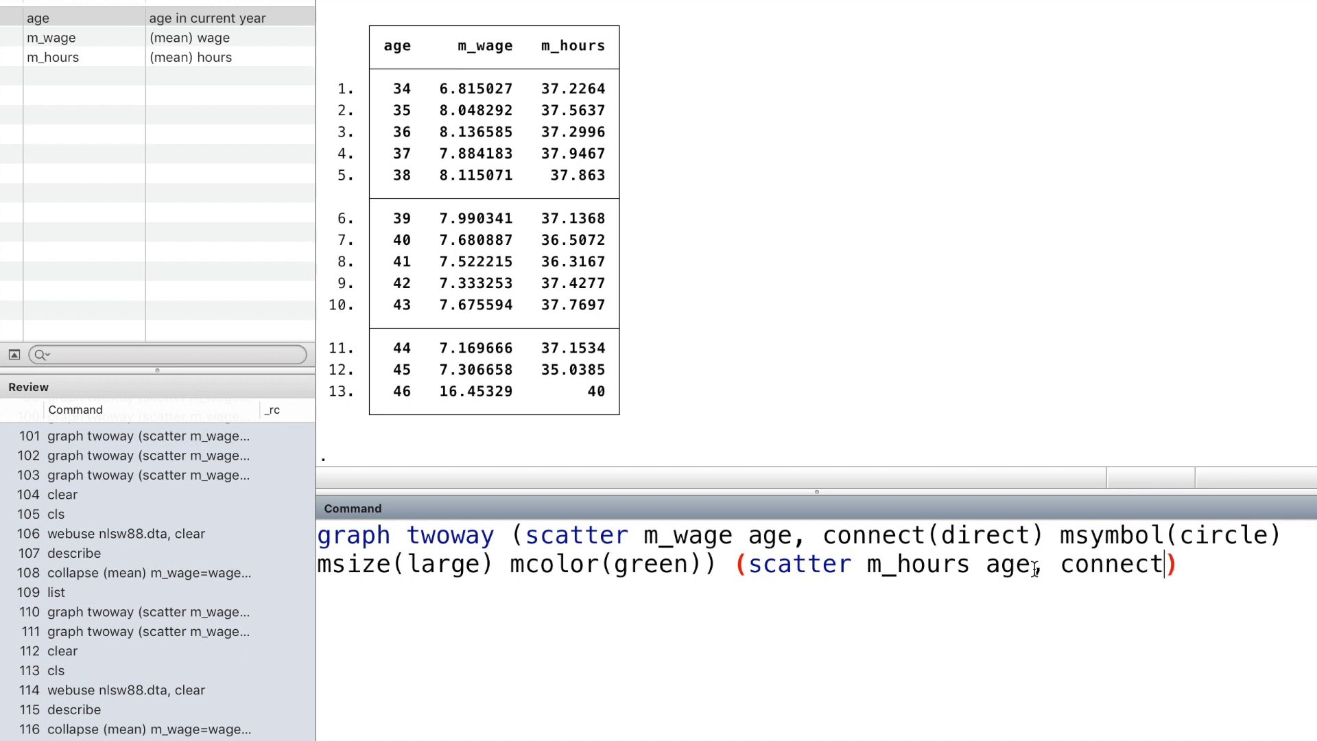
pyautogui.press('Left')
pyautogui.write('diam')
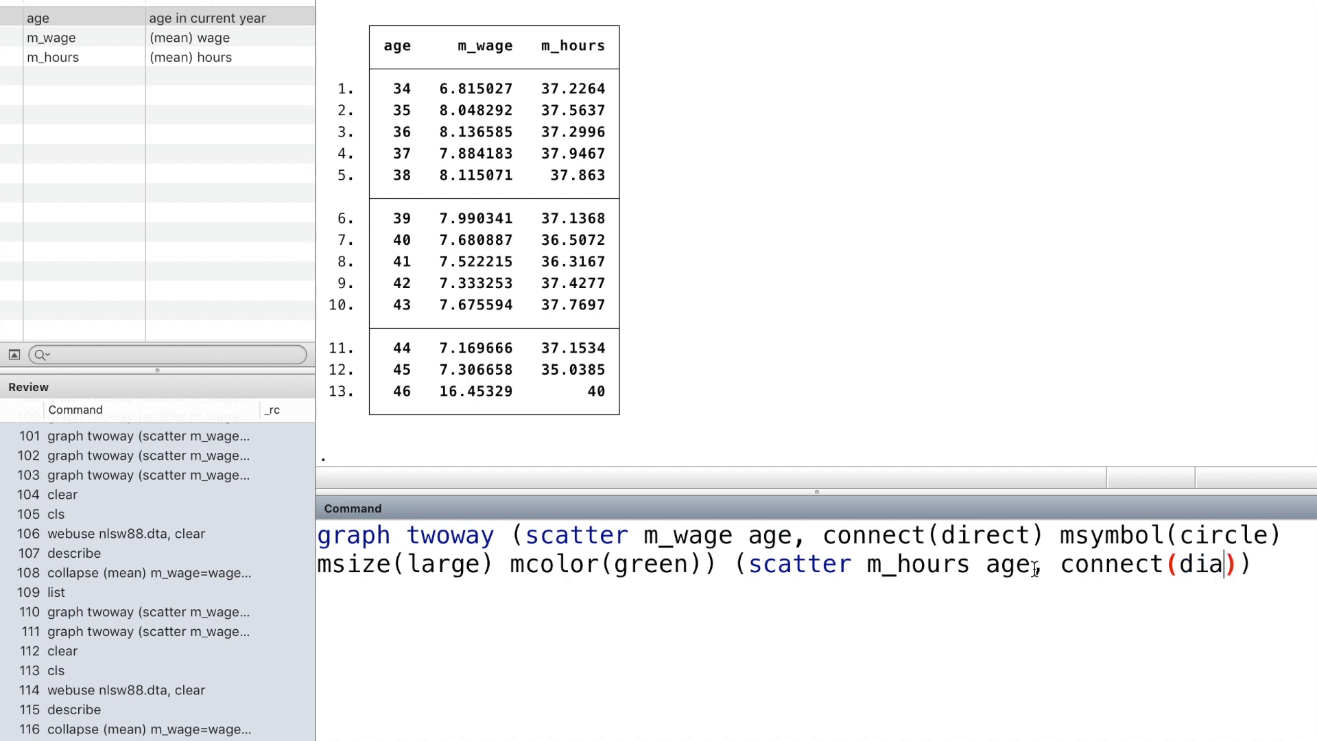
pyautogui.write('ond')
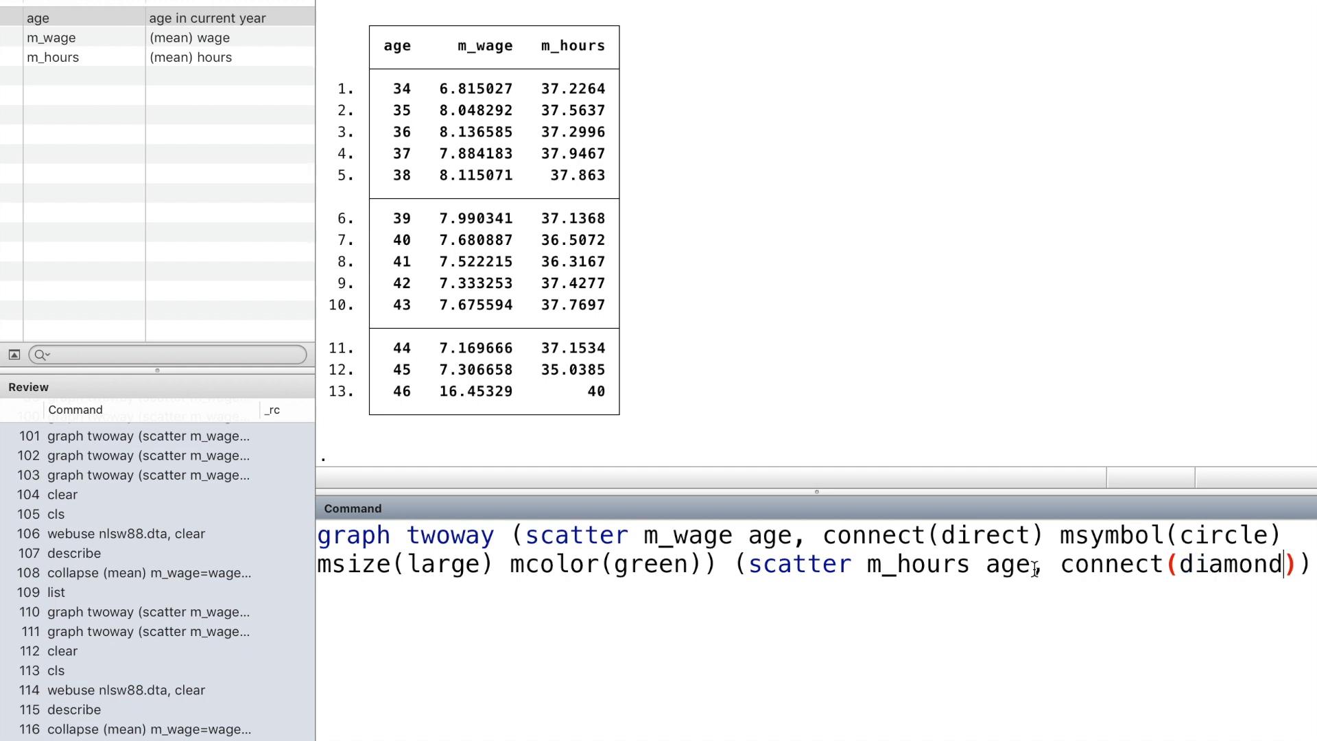
pyautogui.press('Right')
pyautogui.write('msymb')
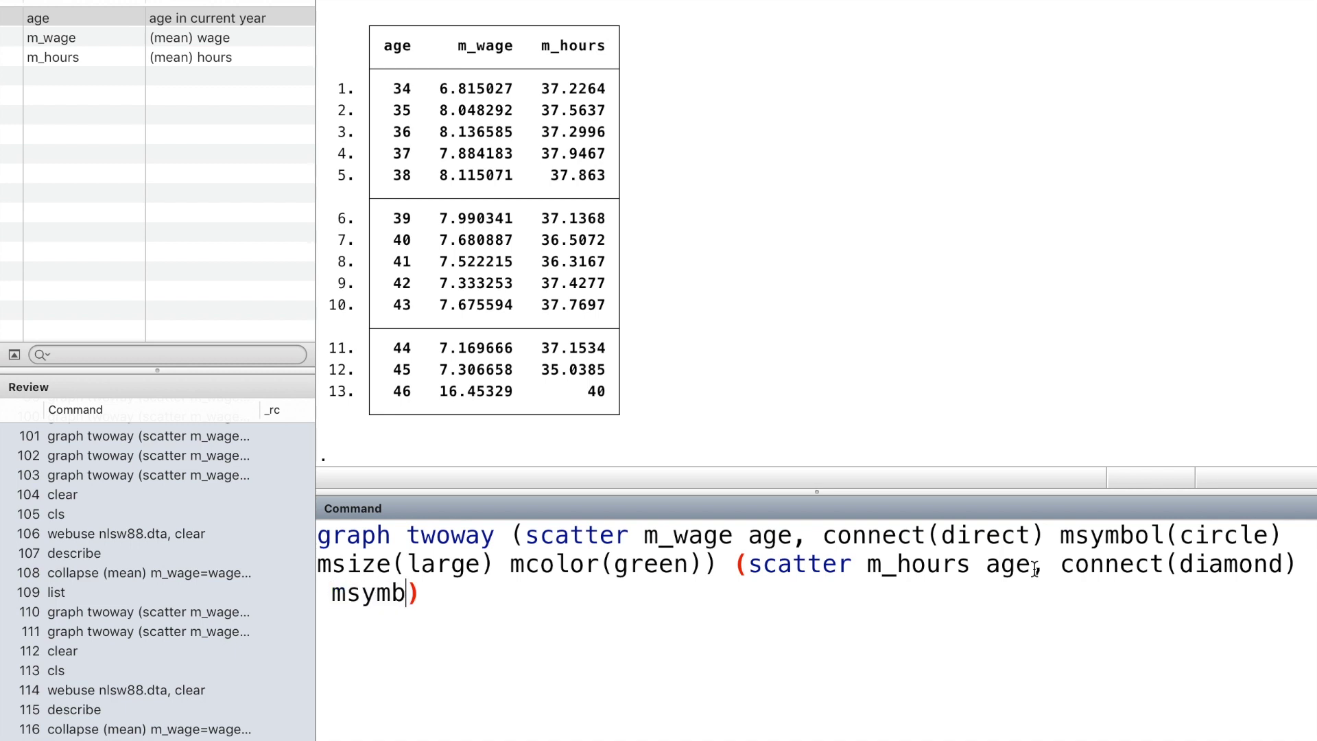
pyautogui.write('ol()')
# Step: Change the connect option of the m_hours scatter to direct
pyautogui.press('Left')
pyautogui.press('Left')
pyautogui.press('Left')
pyautogui.press('Left')
pyautogui.press('Left')
pyautogui.press('Left')
pyautogui.press('Left')
pyautogui.press('Left')
pyautogui.press('Left')
pyautogui.press('Left')
pyautogui.press('Left')
pyautogui.press('Left')
pyautogui.press('Left')
pyautogui.press('Right')
pyautogui.press('Right')
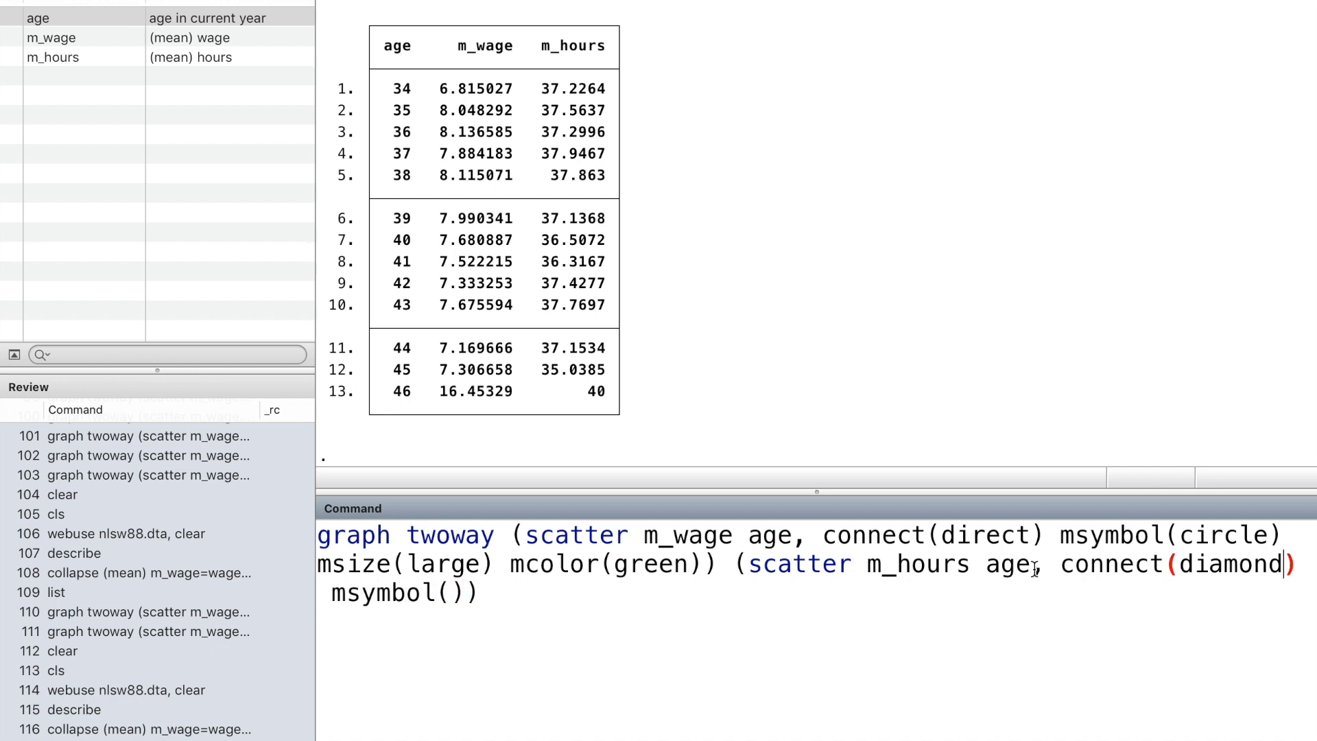
pyautogui.press('BackSpace')
pyautogui.press('BackSpace')
pyautogui.press('BackSpace')
pyautogui.press('BackSpace')
pyautogui.press('BackSpace')
pyautogui.press('BackSpace')
pyautogui.press('BackSpace')
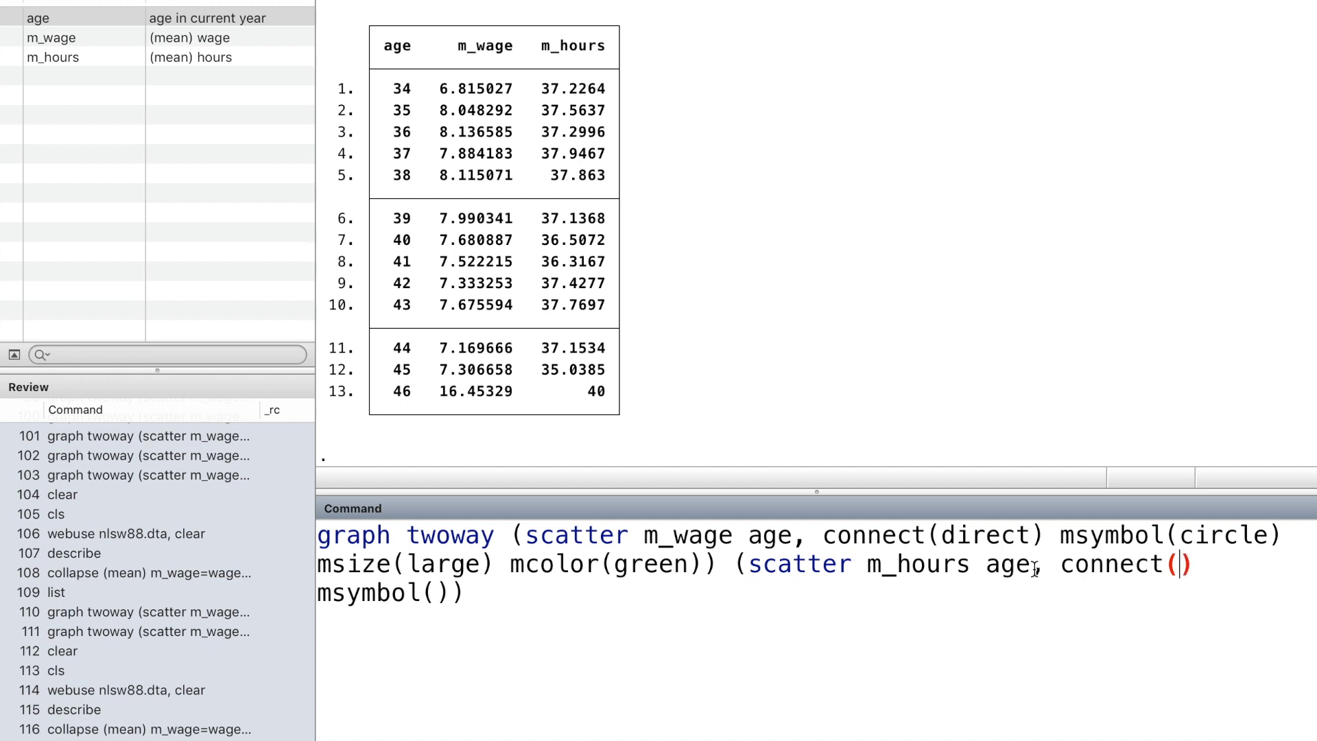
pyautogui.write('direct')
# Step: Fill in diamond as the marker symbol of the m_hours scatter
pyautogui.press('Right')
pyautogui.press('Right')
pyautogui.press('Right')
pyautogui.press('Right')
pyautogui.press('Right')
pyautogui.press('Right')
pyautogui.press('Right')
pyautogui.press('Right')
pyautogui.press('Right')
pyautogui.press('Right')
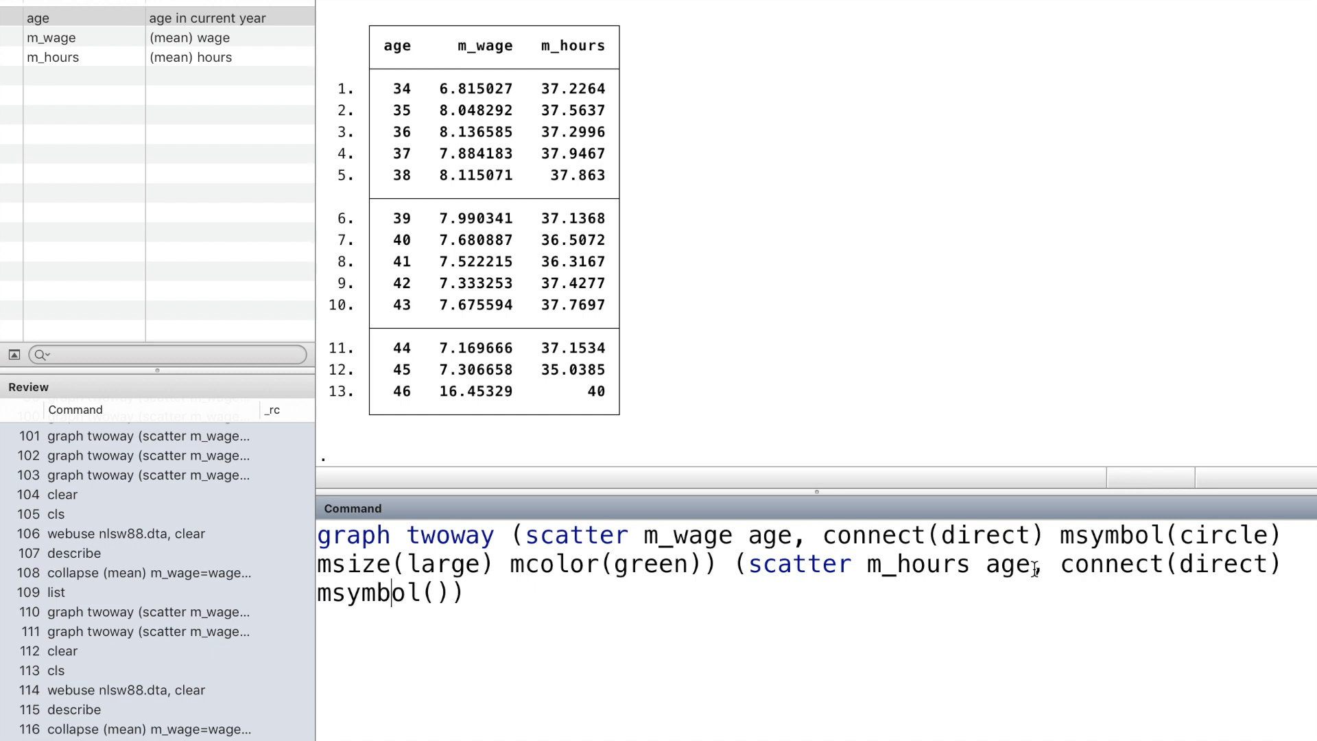
pyautogui.write('diamond')
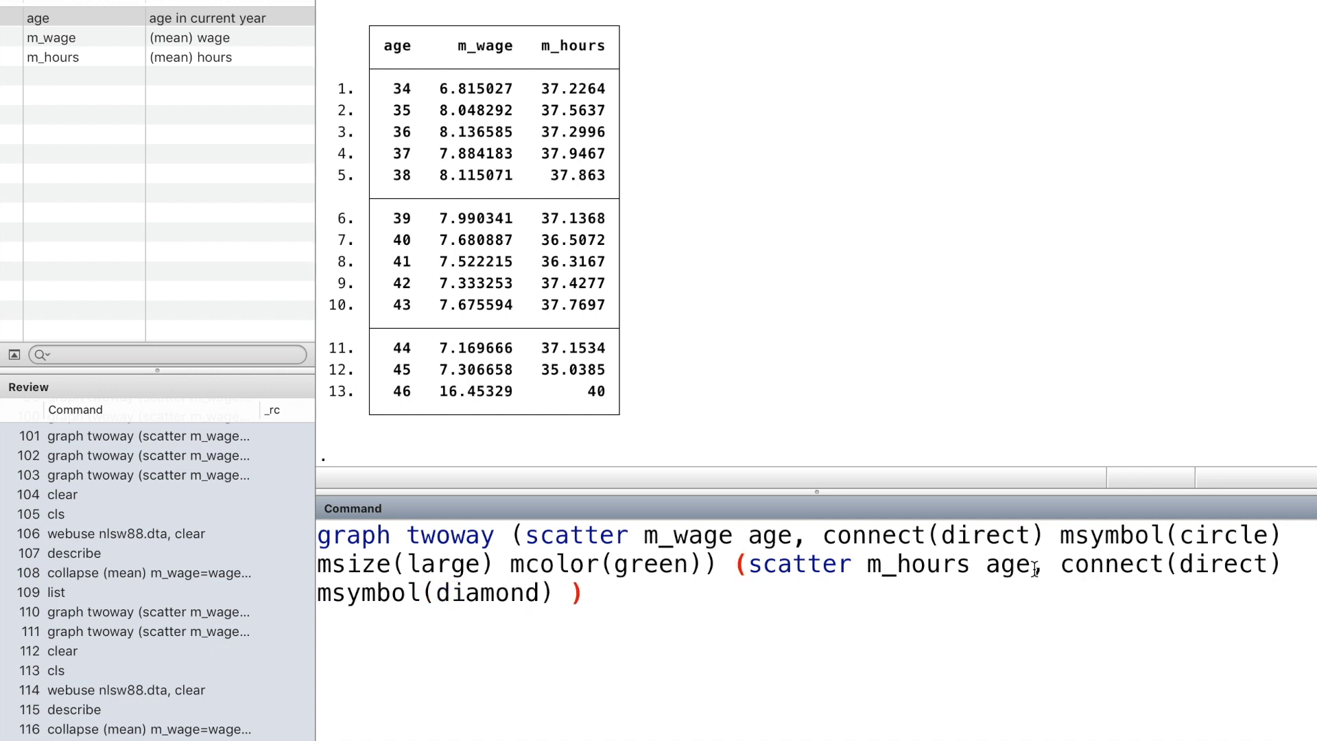
# Step: Add msize(small) and mcolor(black) to the m_hours scatter and run the complete graph command
pyautogui.write(' msize')
pyautogui.press('BackSpace')
pyautogui.press('BackSpace')
pyautogui.write('ze()')
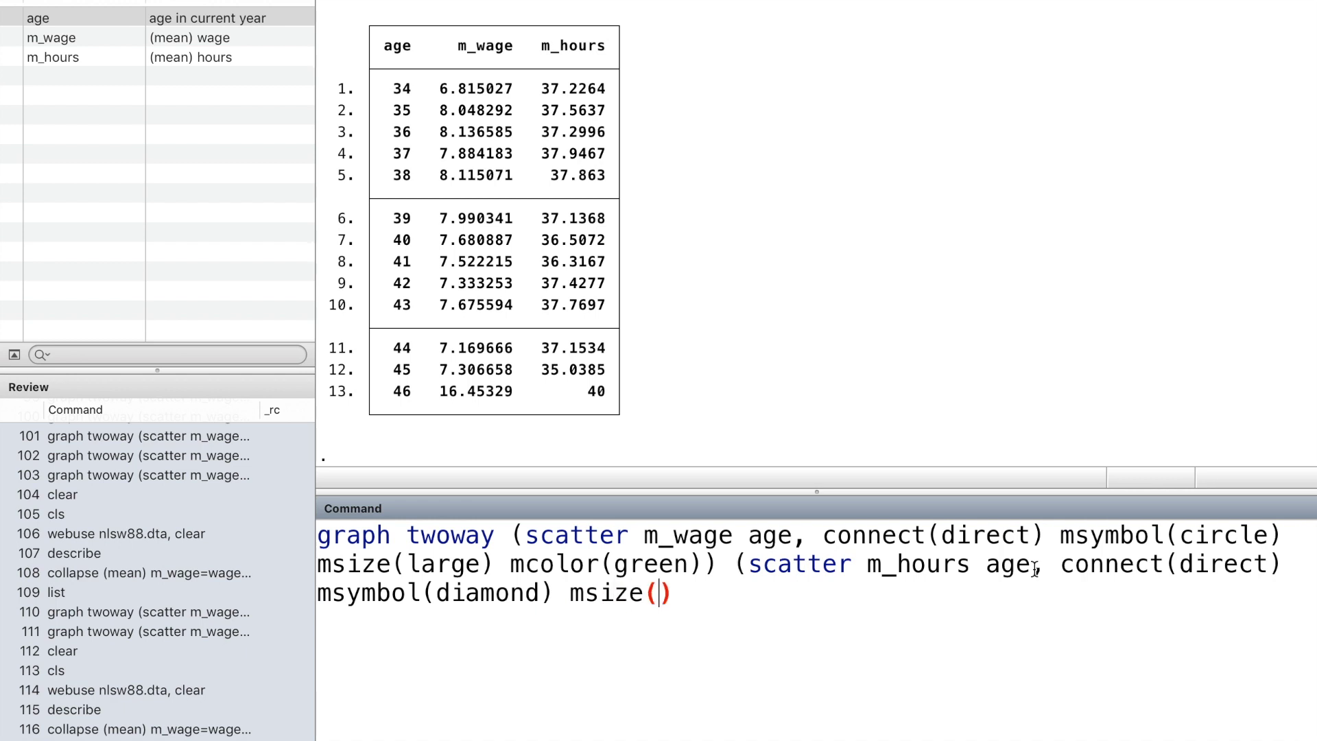
pyautogui.press('Left')
pyautogui.write('small')
pyautogui.press('Right')
pyautogui.write('m')
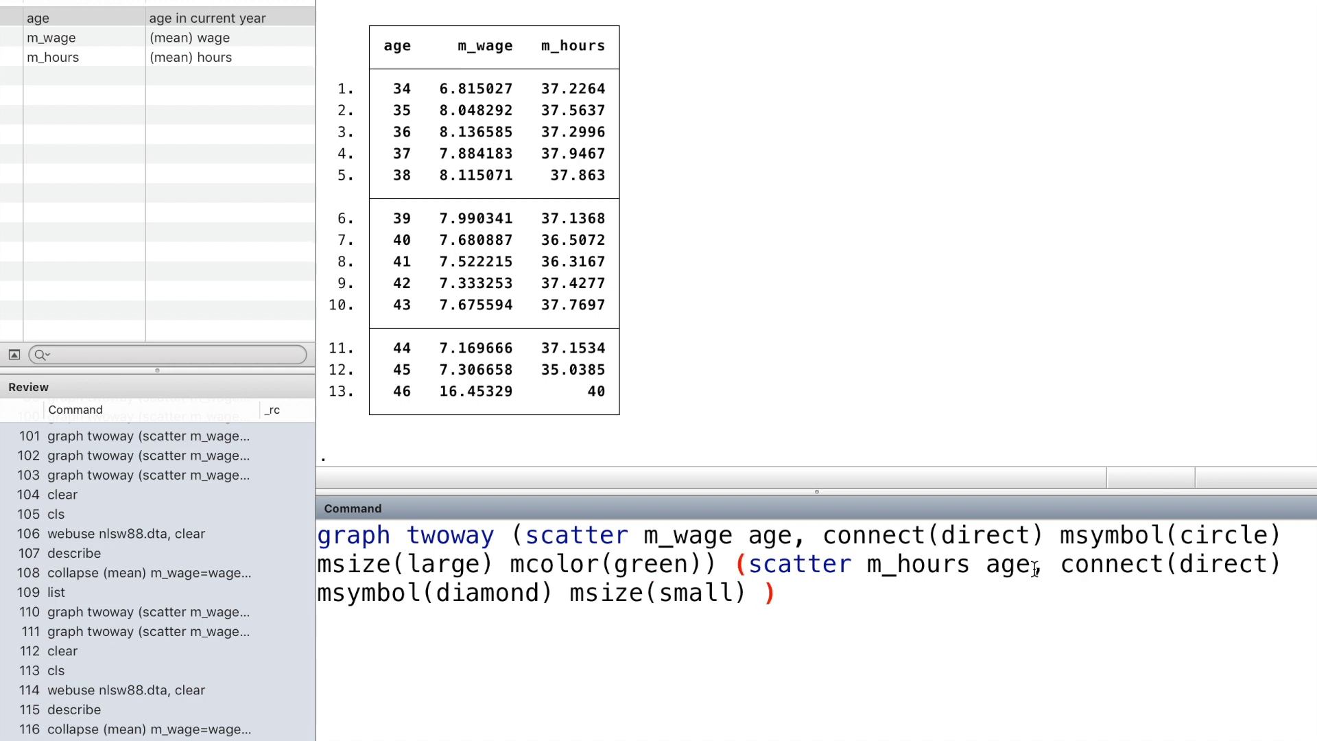
pyautogui.write('color(black)')
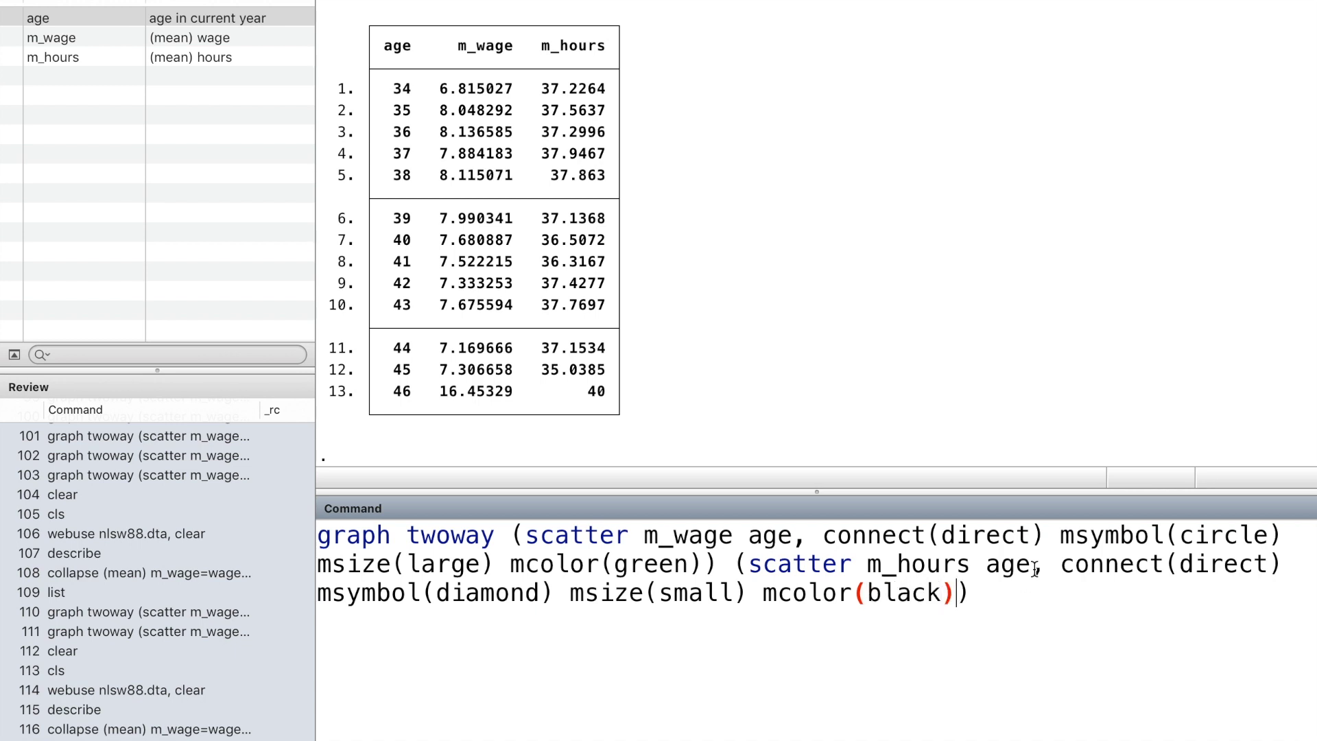
pyautogui.press('Return')
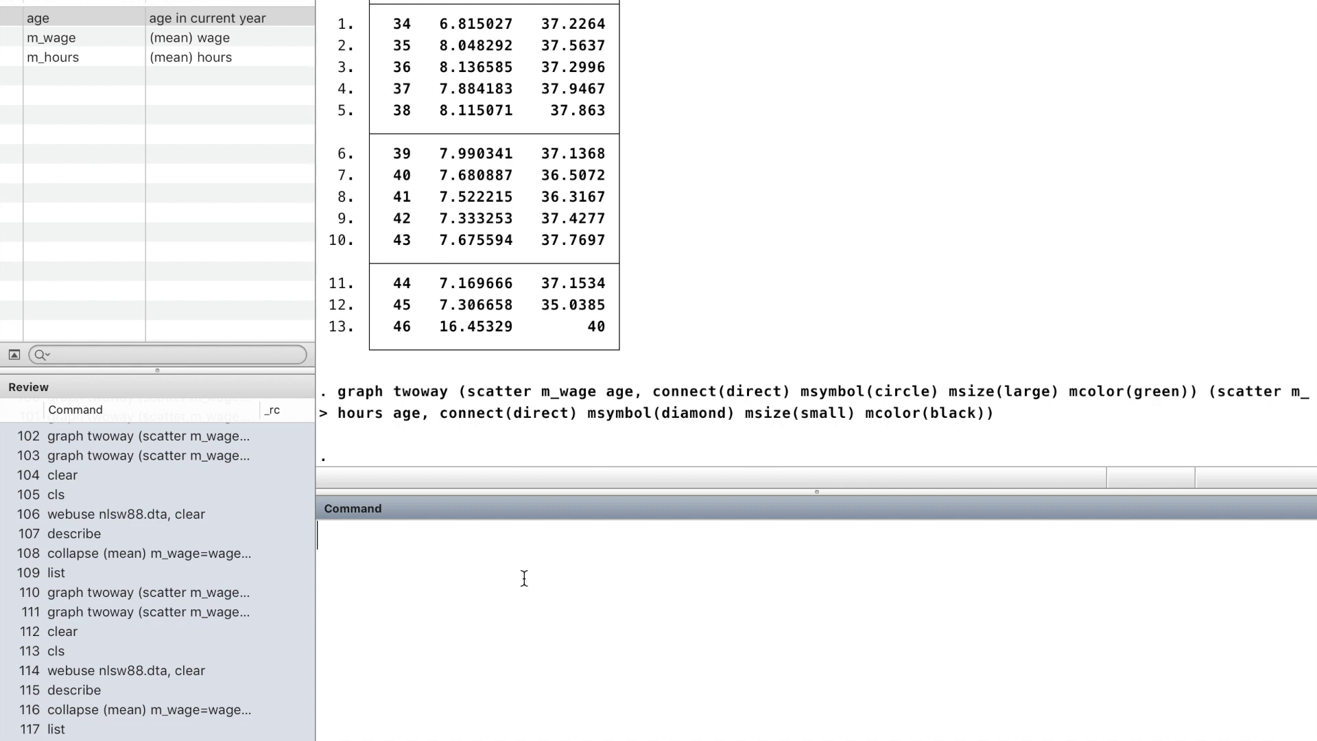
# Step: Recall the last graph twoway command and add yaxis(1) to the options of the m_wage scatter
pyautogui.press('pageup')
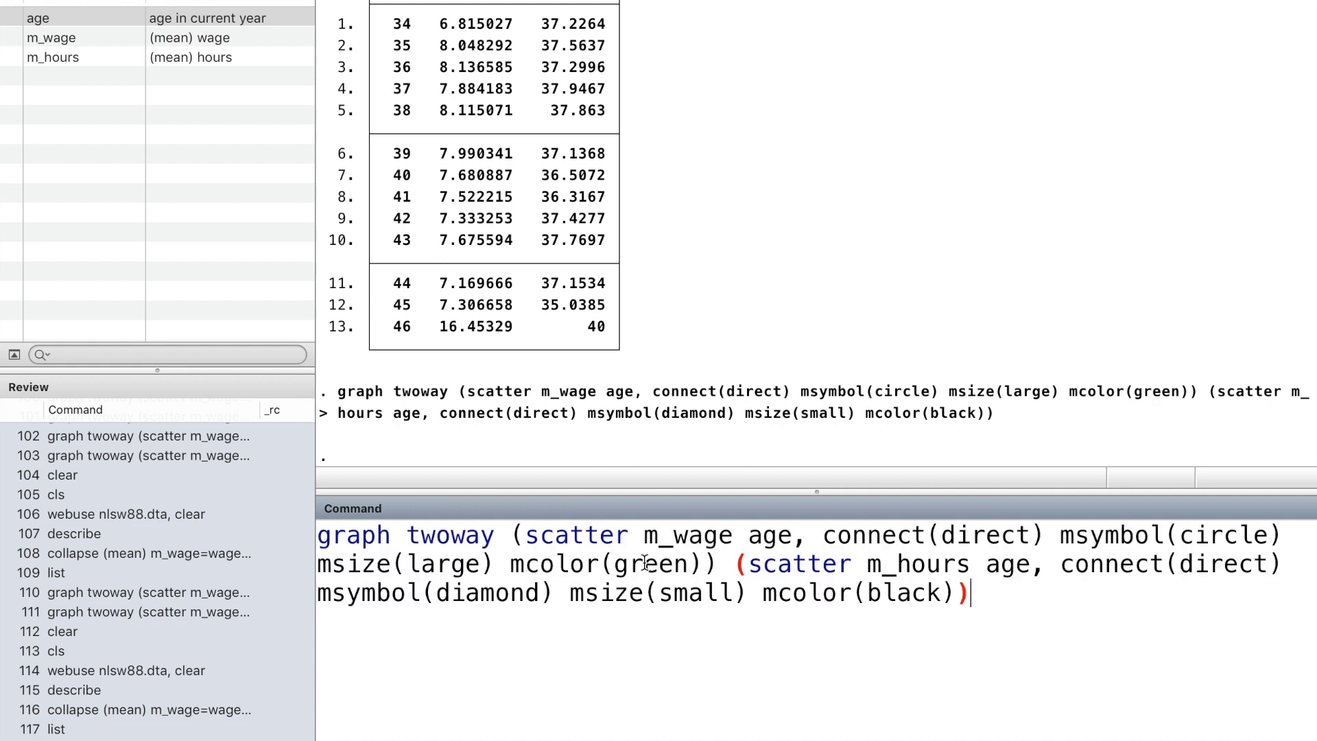
pyautogui.click(703, 569)
pyautogui.write('y')
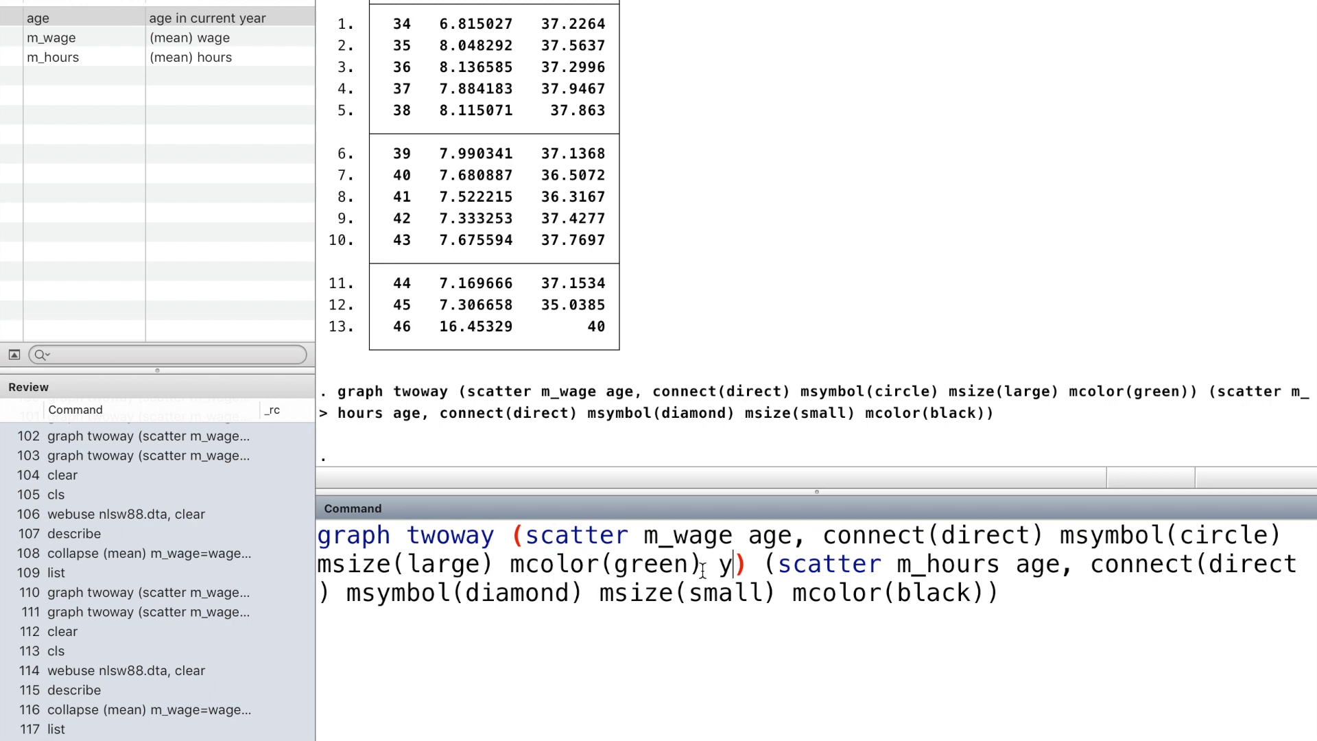
pyautogui.write('axis')
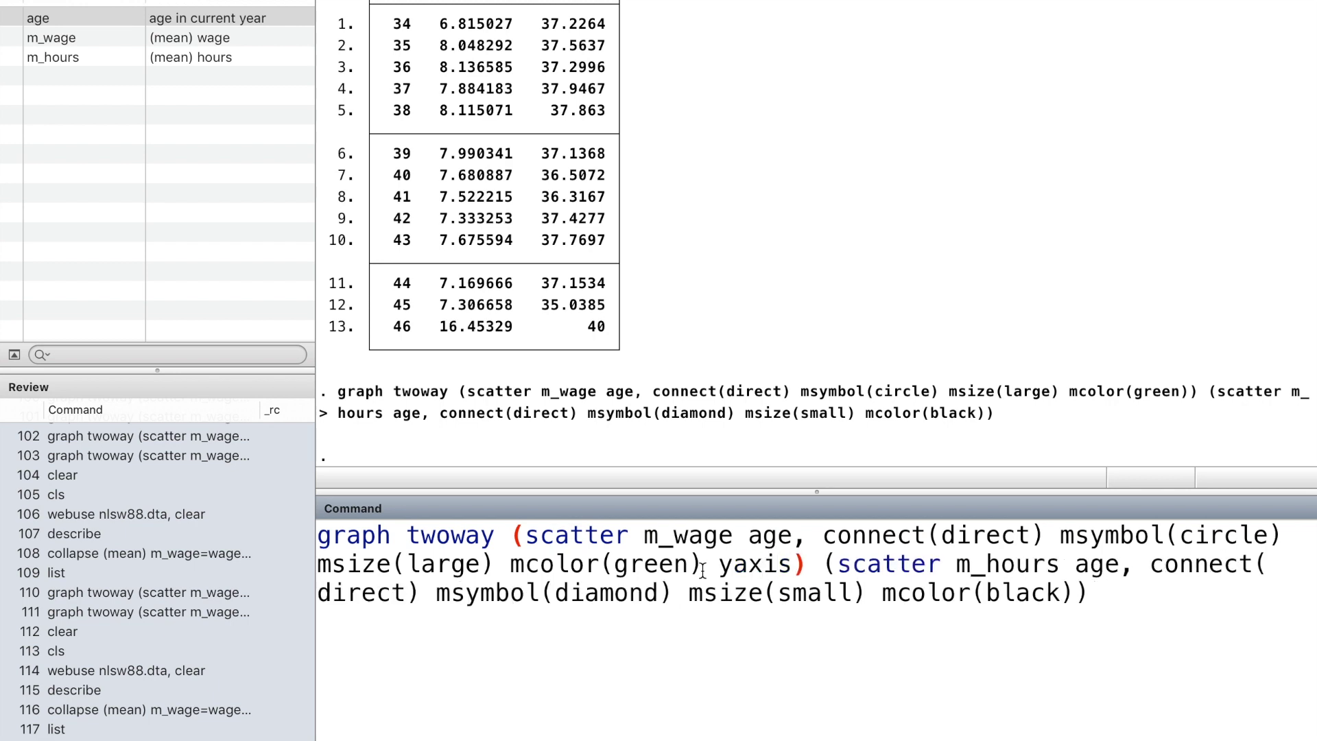
pyautogui.write('(1)')
pyautogui.press('Left')
pyautogui.write('1')
pyautogui.press('Right')
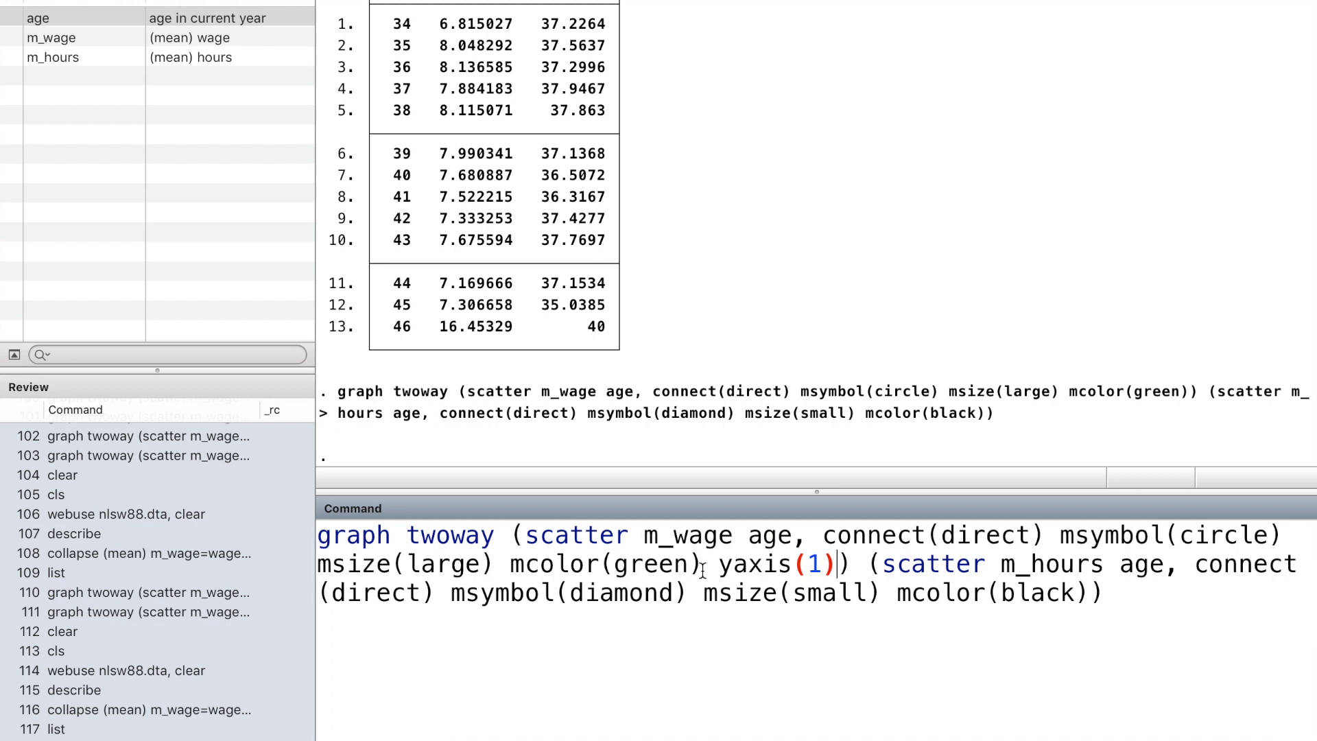
# Step: Add ytitle("Average Wages($)", axis(1)) to the options of the m_wage scatter
pyautogui.write('ytitle')
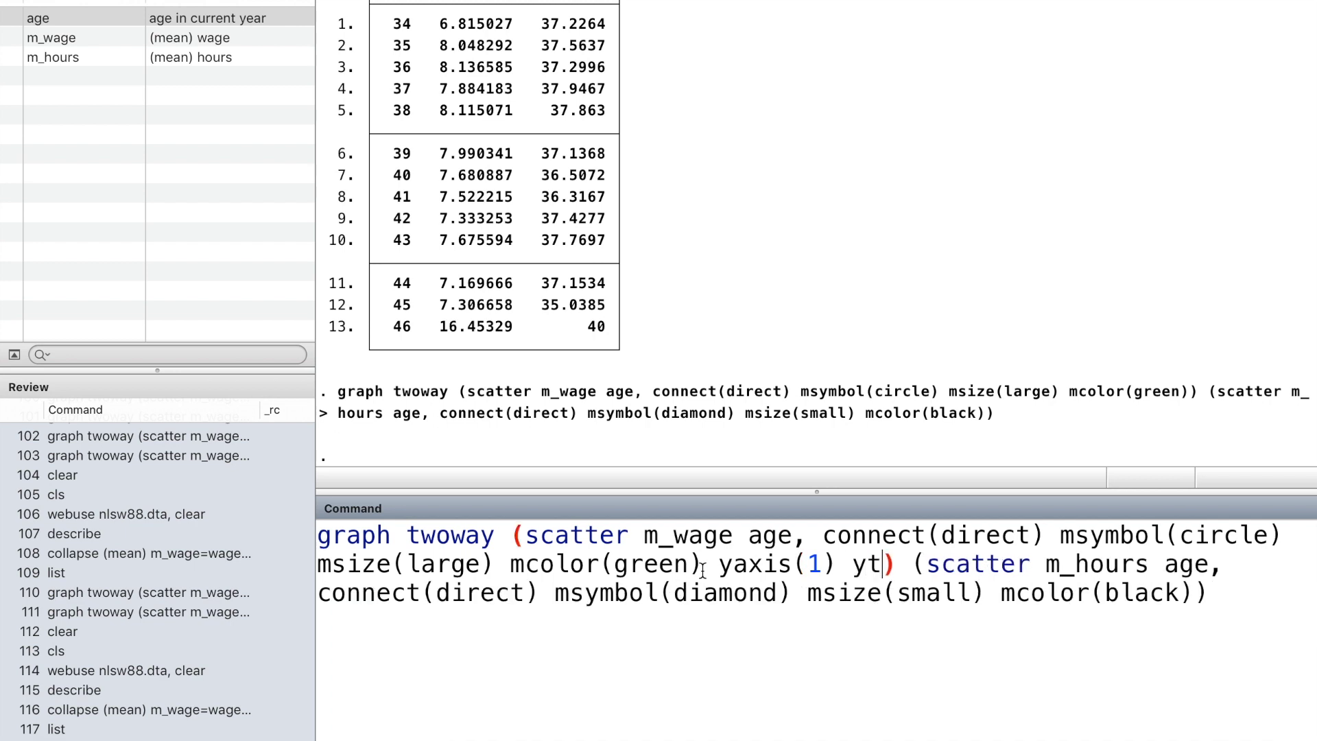
pyautogui.write('("")')
pyautogui.press('Left')
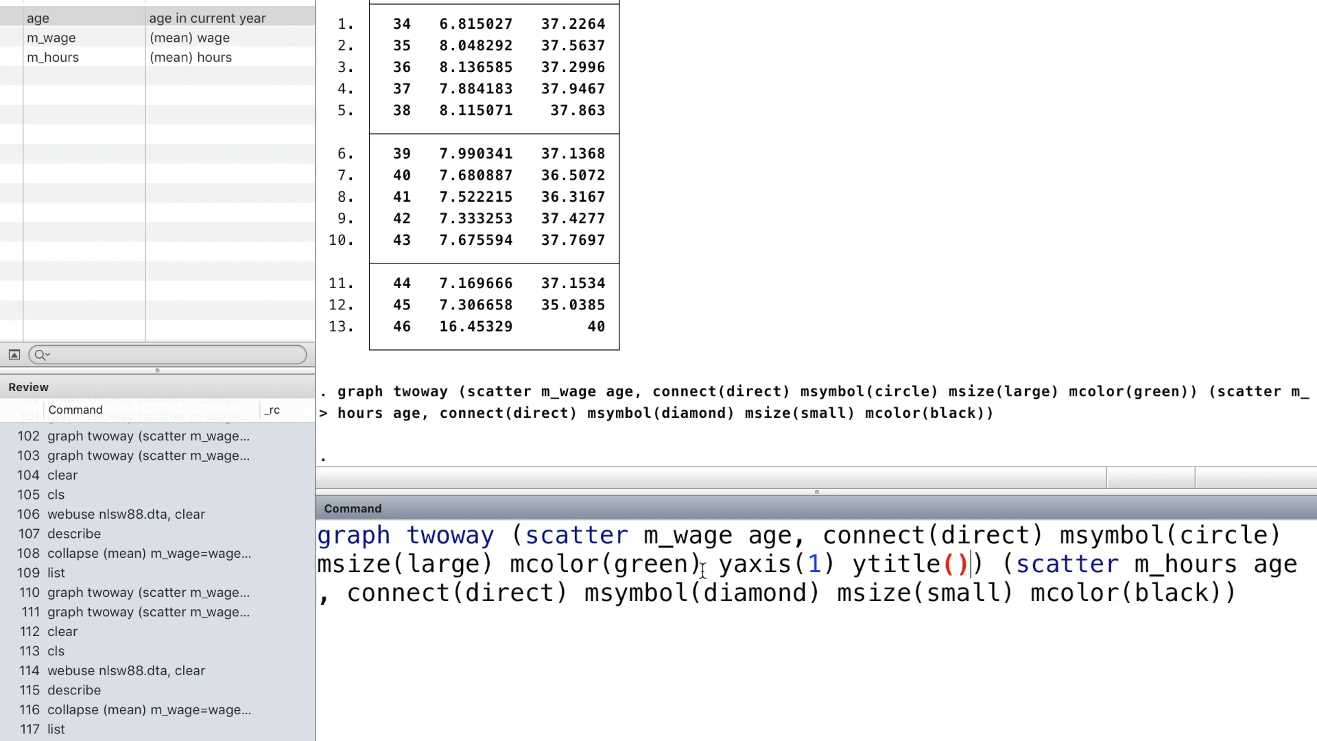
pyautogui.write('""')
pyautogui.press('Left')
pyautogui.write('Average')
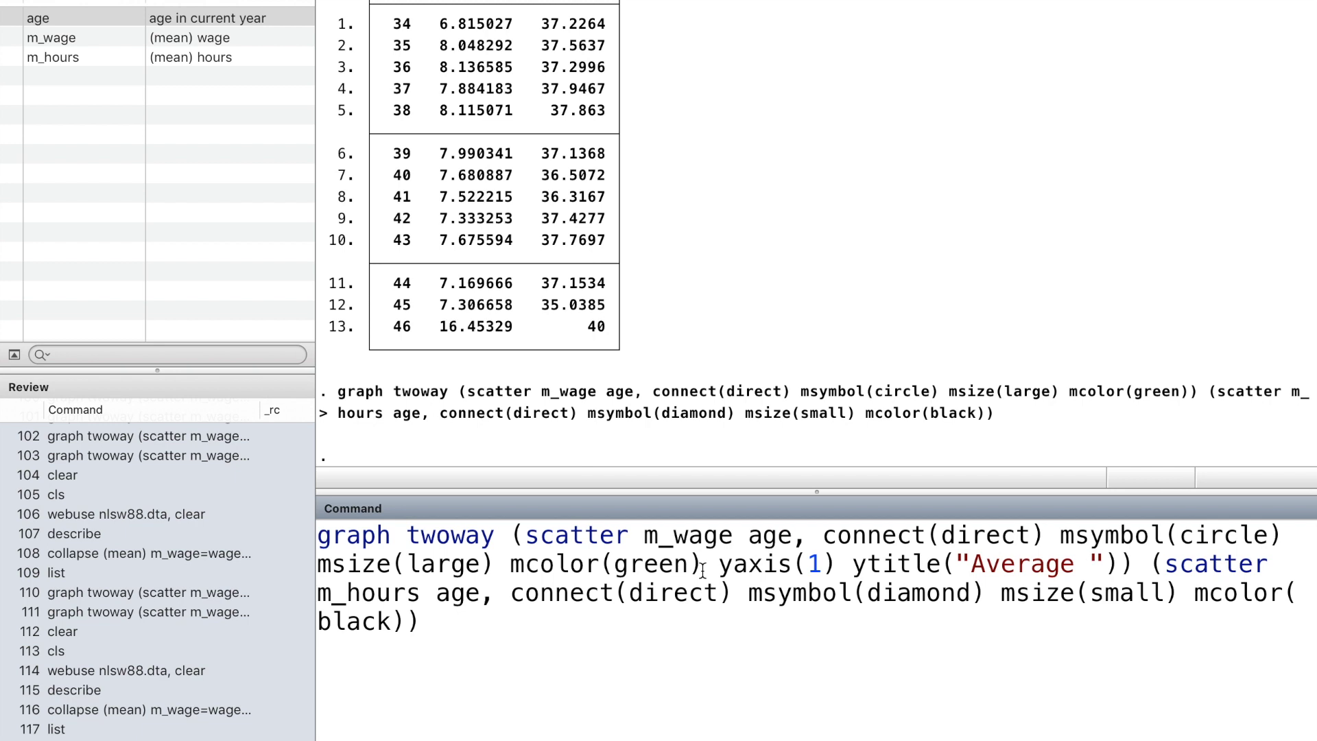
pyautogui.write(' Wages')
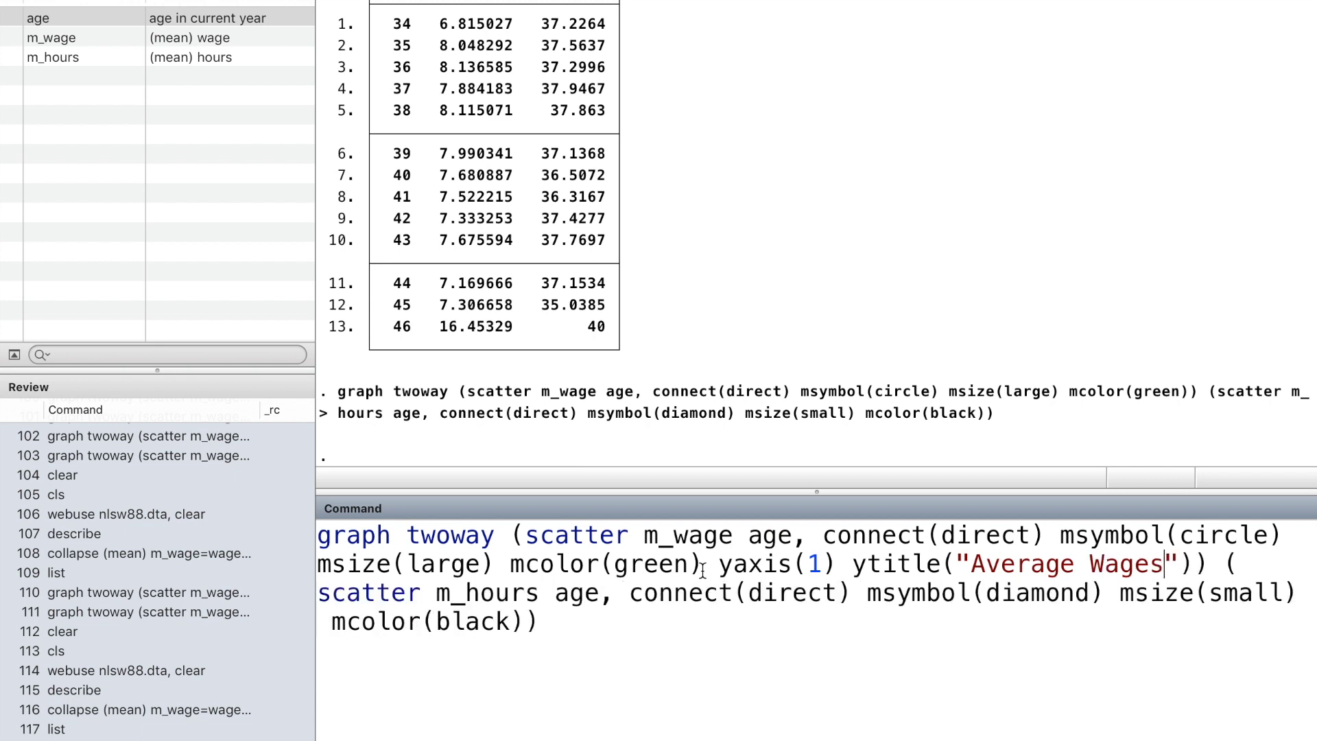
pyautogui.write('($')
pyautogui.press('Right')
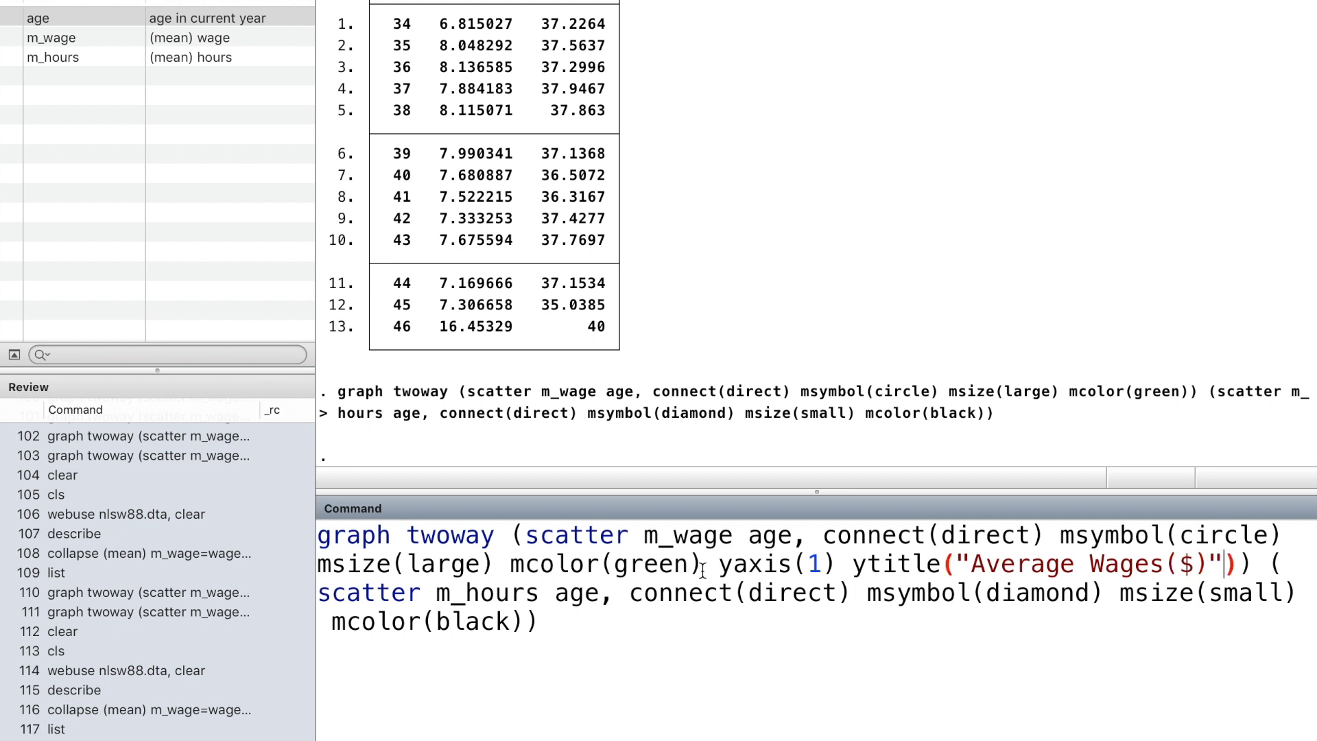
pyautogui.write(', a')
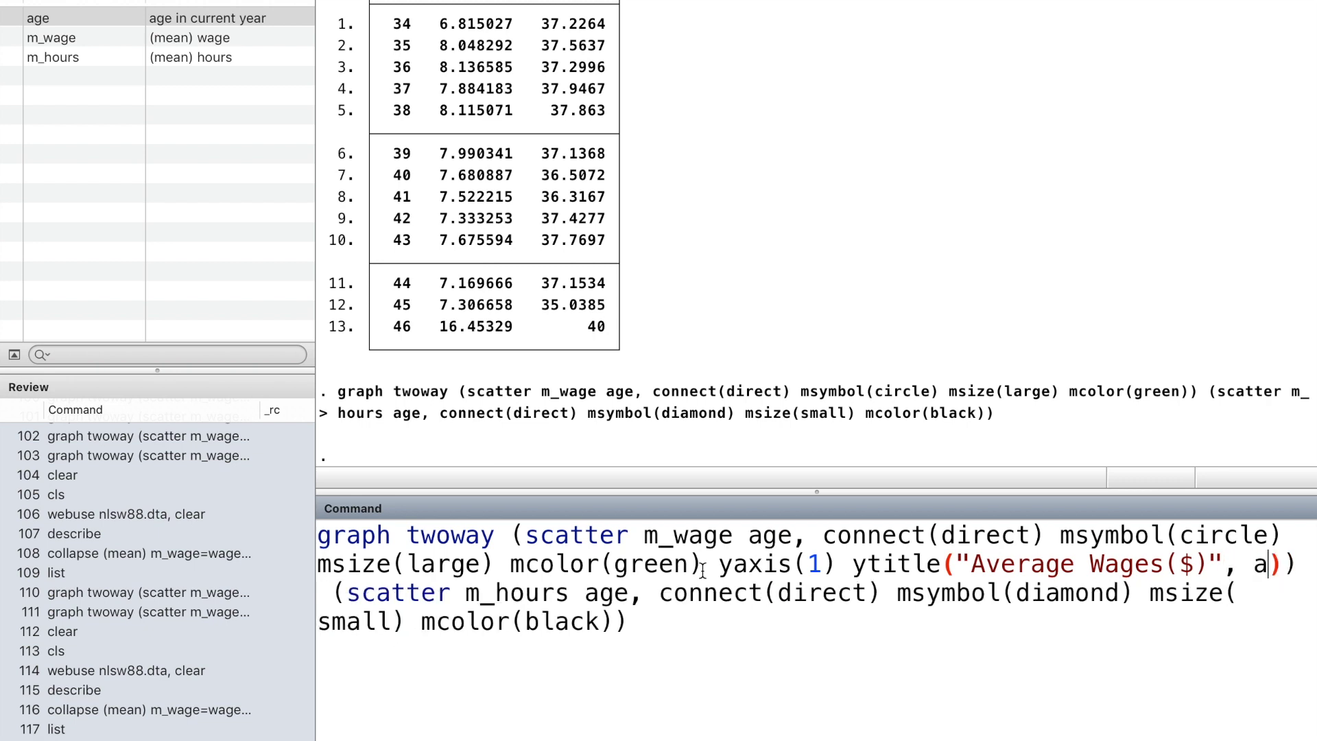
pyautogui.write('xis(')
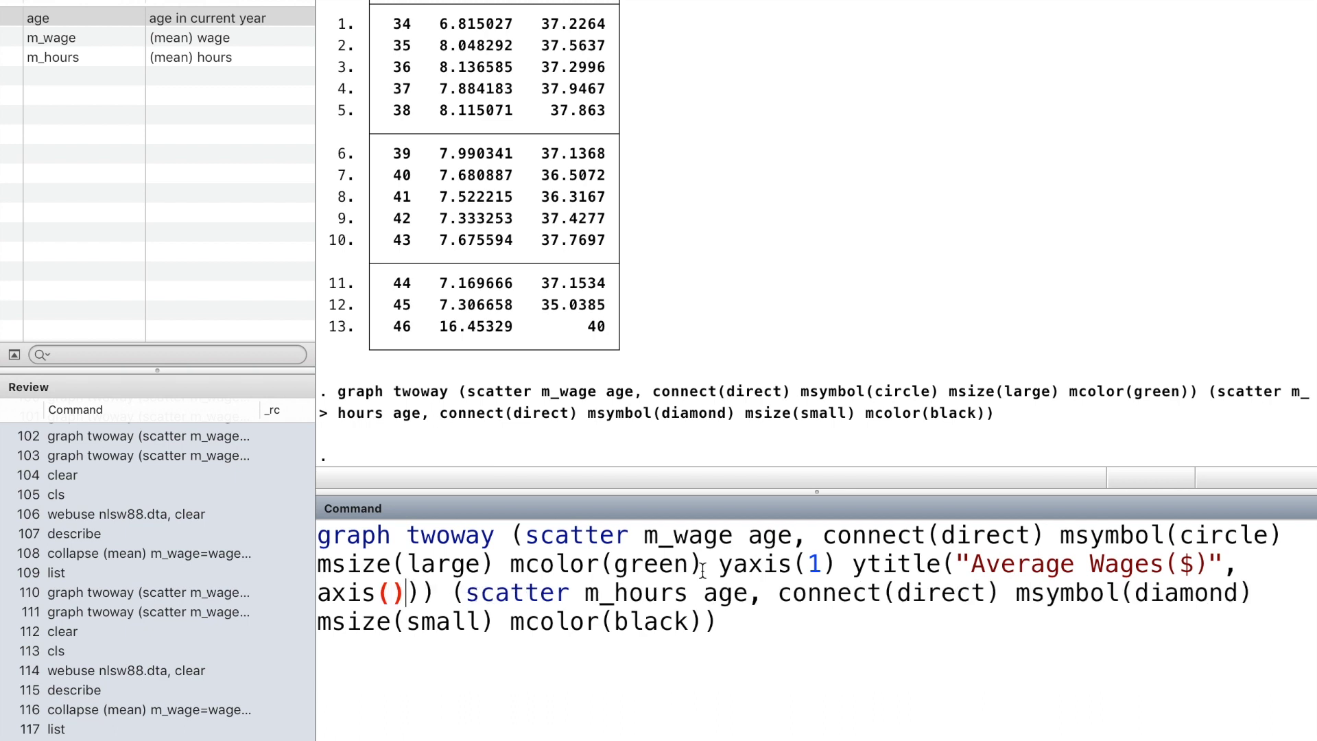
pyautogui.write('1)')
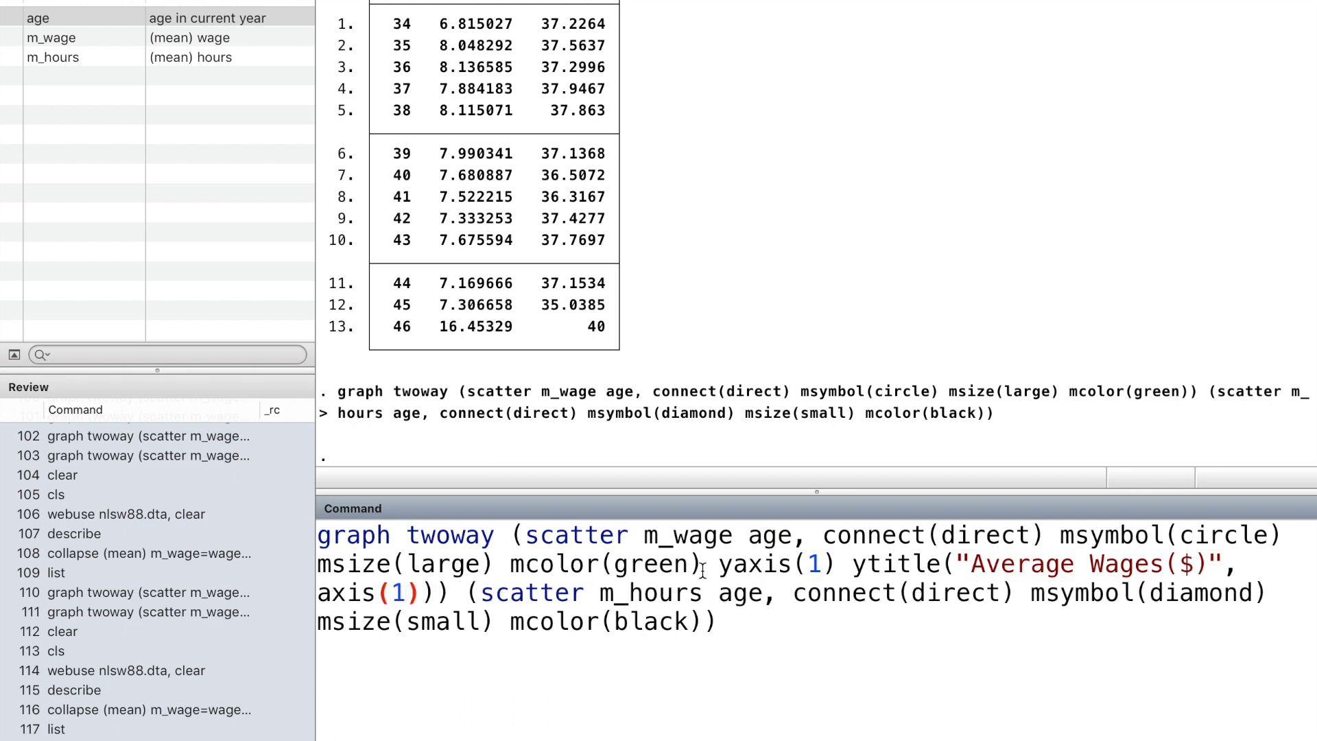
# Step: Add yaxis(2) after mcolor(black) in the options of the m_hours scatter
pyautogui.press('Right')
pyautogui.press('Right')
pyautogui.press('Right')
pyautogui.press('Right')
pyautogui.press('Right')
pyautogui.press('Right')
pyautogui.press('Right')
pyautogui.press('Right')
pyautogui.press('Right')
pyautogui.press('Right')
pyautogui.press('Right')
pyautogui.press('Right')
pyautogui.press('Right')
pyautogui.press('Right')
pyautogui.press('Right')
pyautogui.press('Right')
pyautogui.click(710, 621)
pyautogui.write('y')
pyautogui.write('axis()')
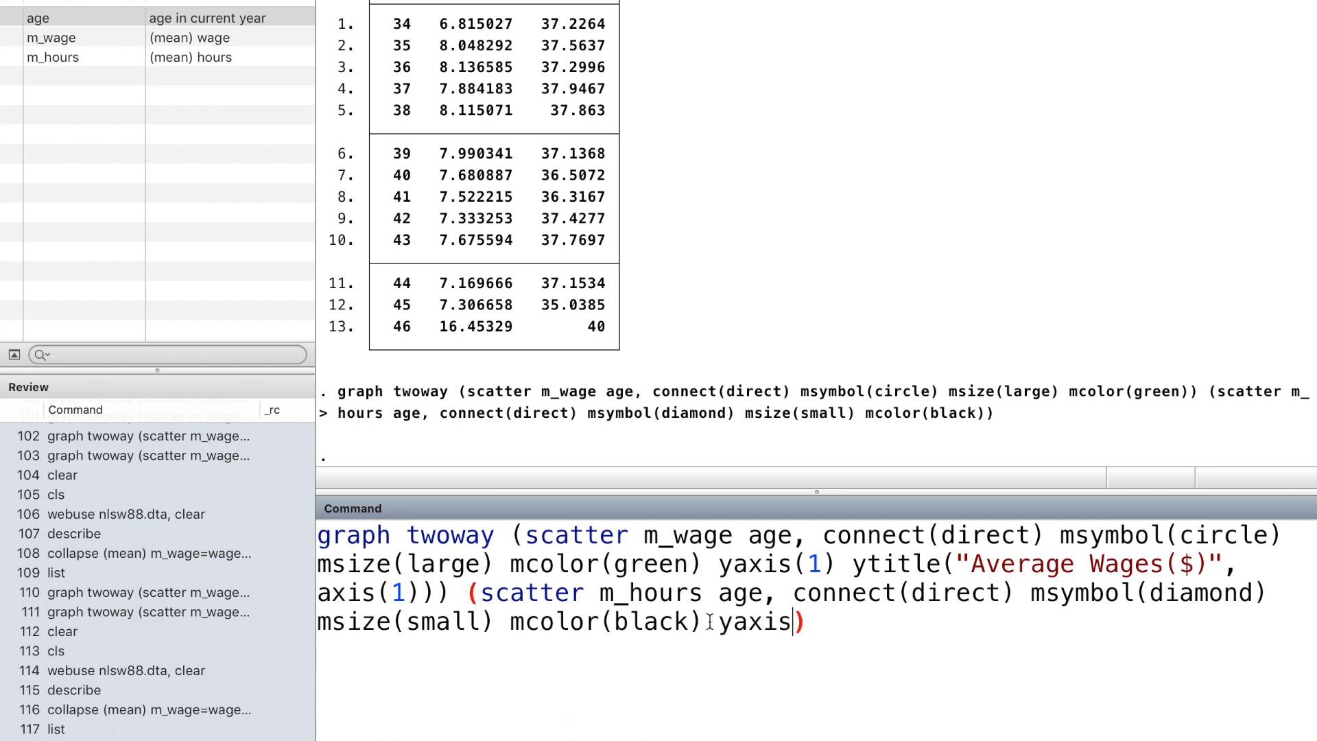
pyautogui.press('Left')
pyautogui.write('2')
pyautogui.press('Right')
# Step: Add ytitle("Average Work Hours", axis(2)) to the m_hours scatter and run the graph command
pyautogui.write('ytitle')
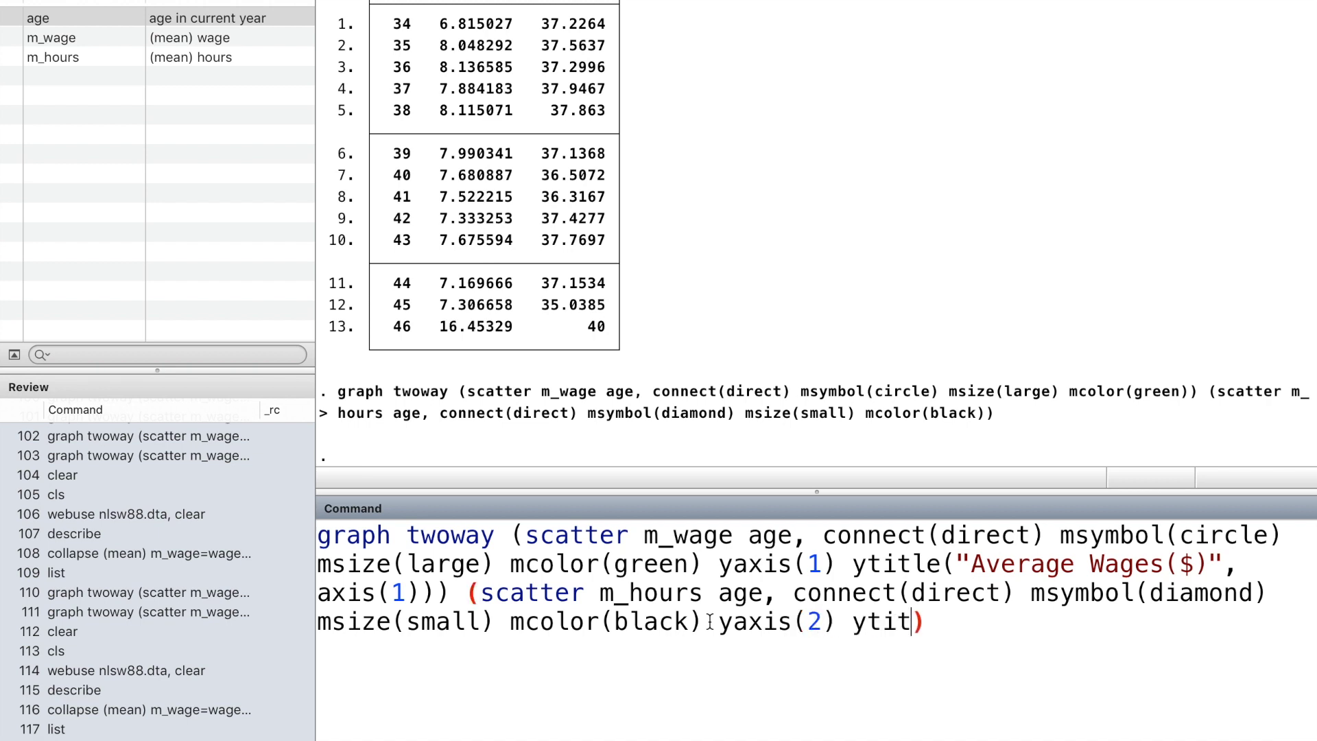
pyautogui.write('("')
pyautogui.write('Averag')
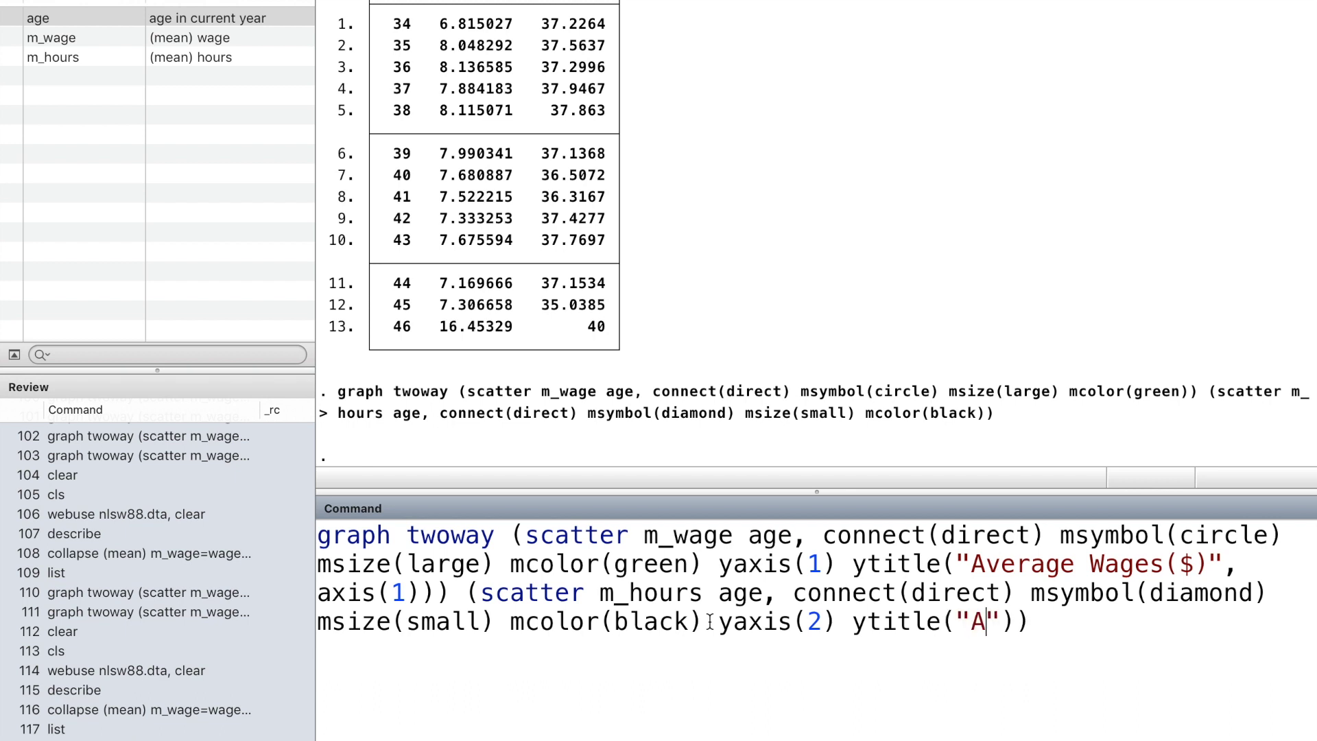
pyautogui.write('e ')
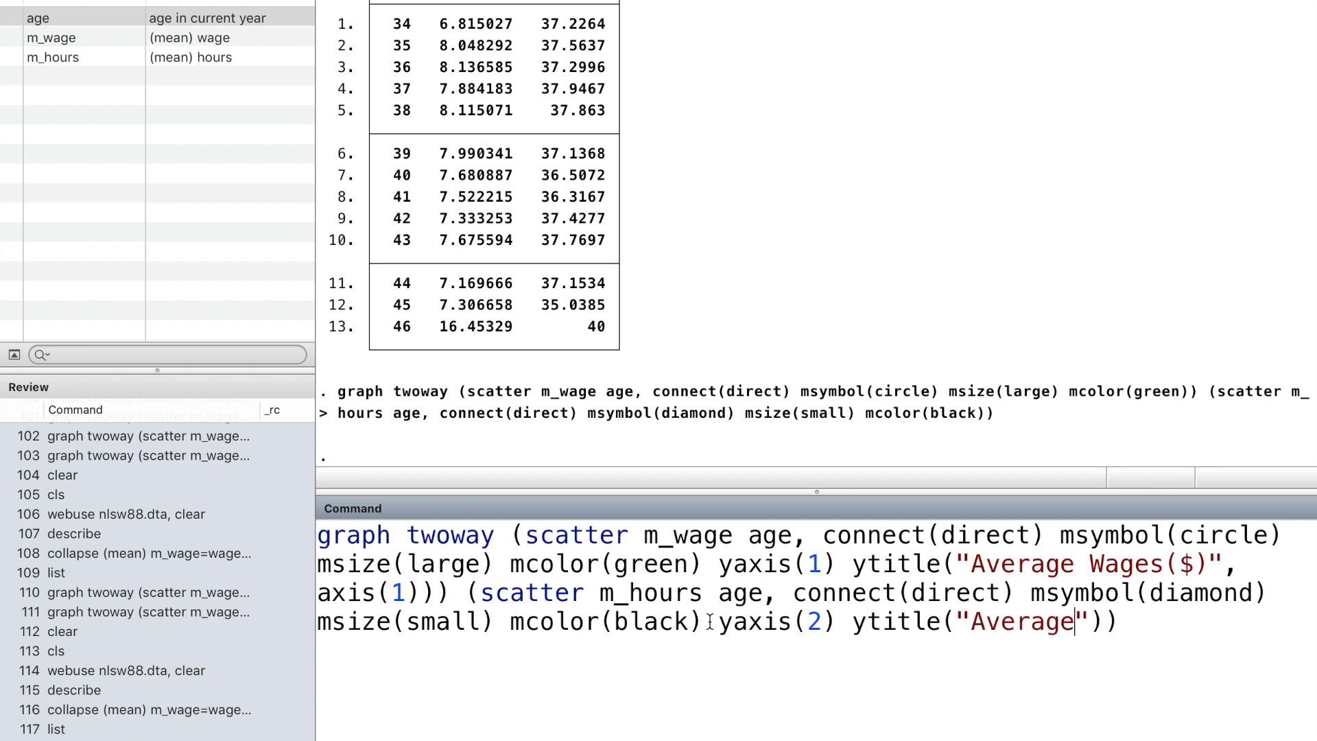
pyautogui.write('Work Hou')
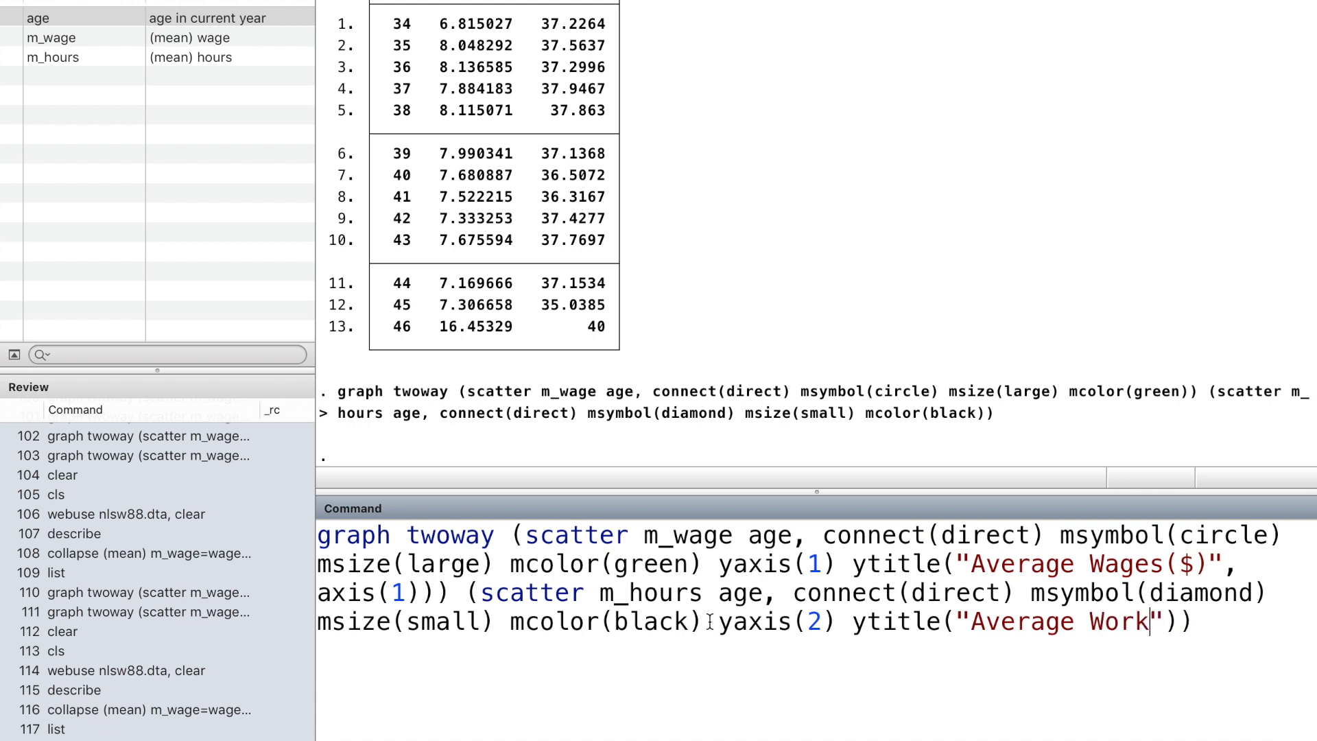
pyautogui.write('rs')
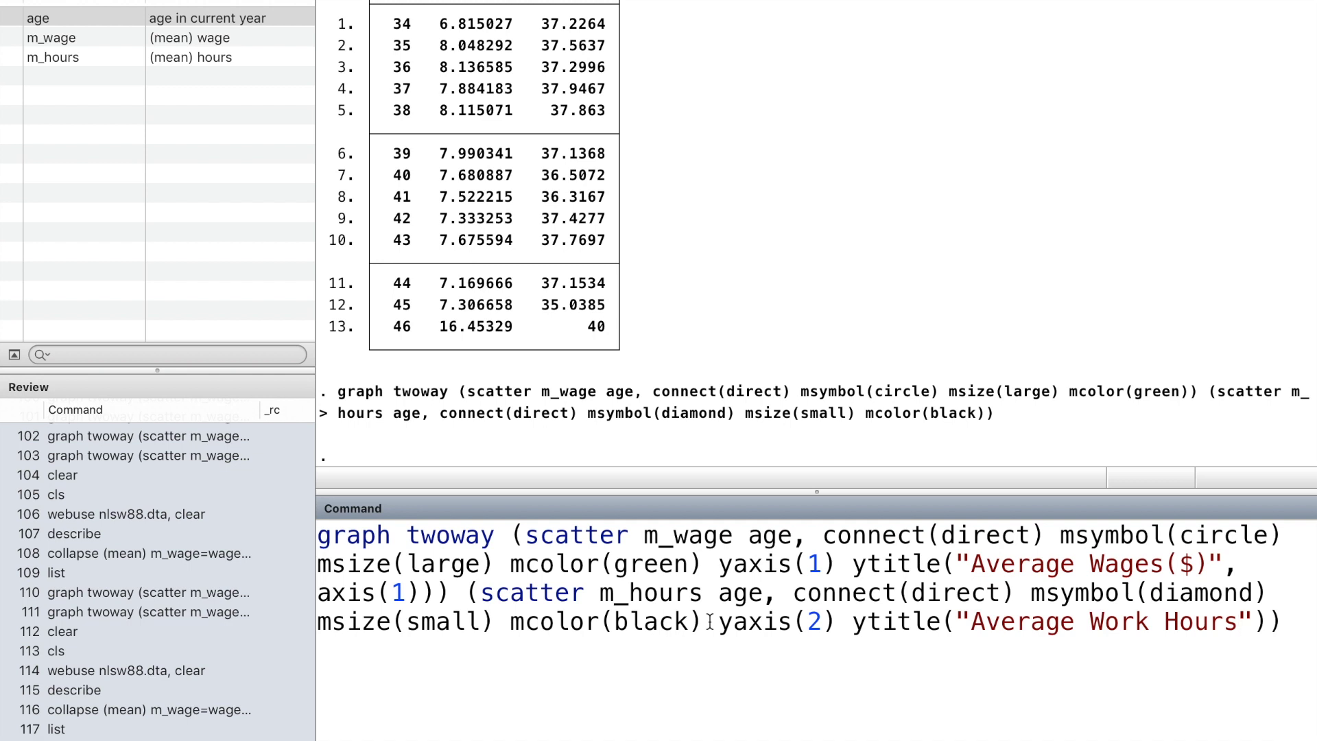
pyautogui.press('Right')
pyautogui.write(', axis(2)')
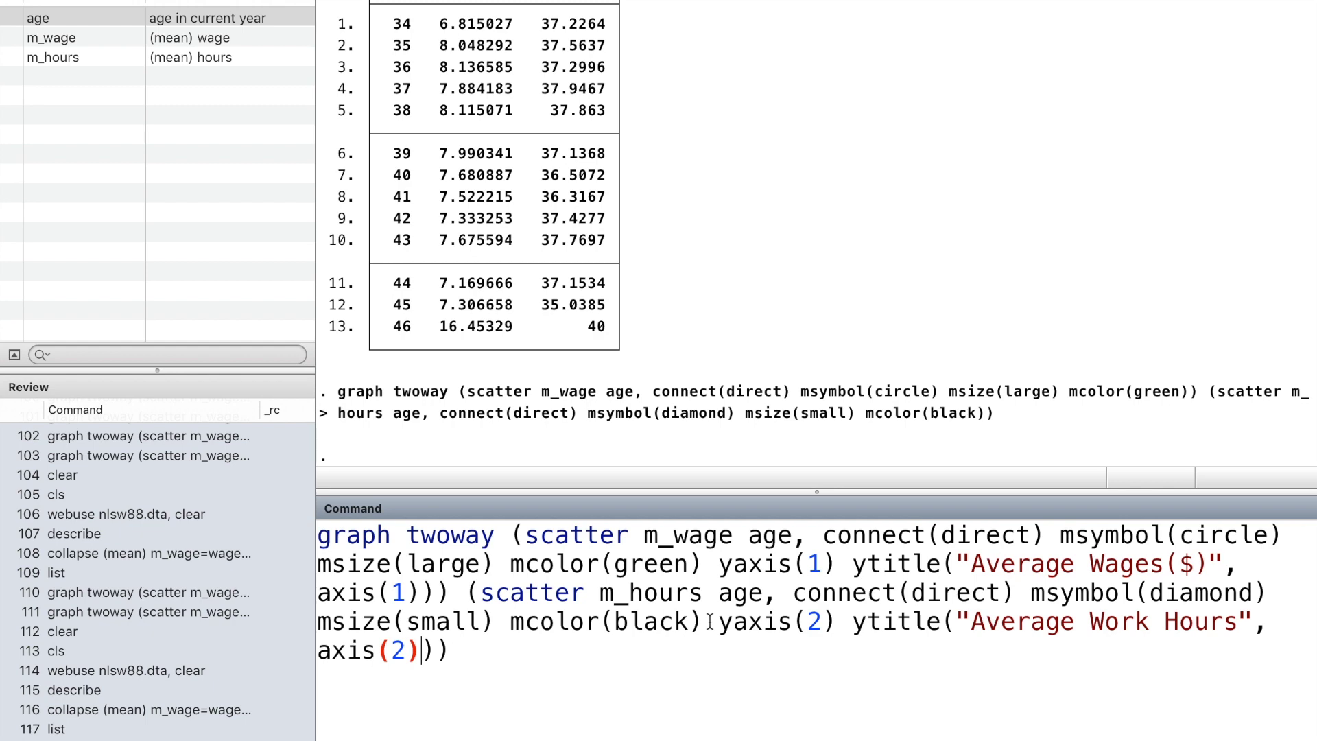
pyautogui.press('Return')
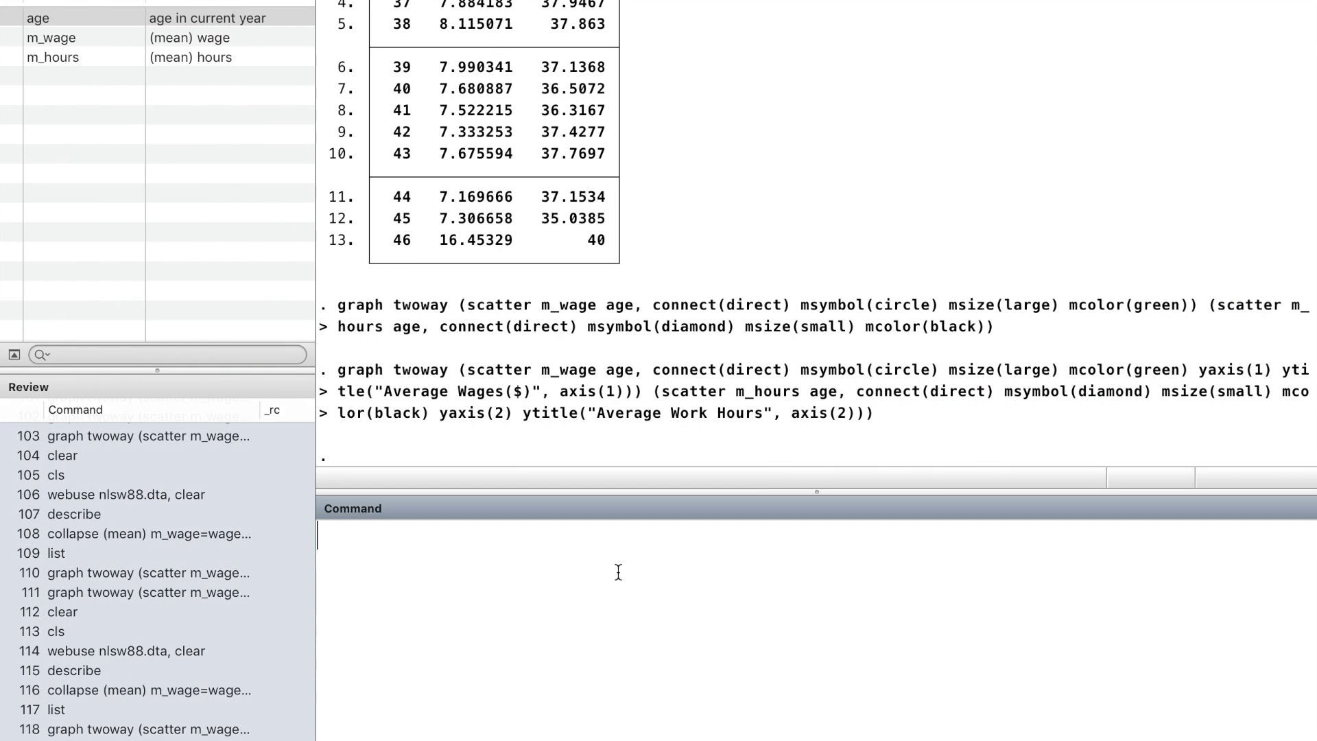
# Step: Recall the two-axis graph command and append the overall option xtitle("Age") after a comma
pyautogui.press('pageup')
pyautogui.write(',')
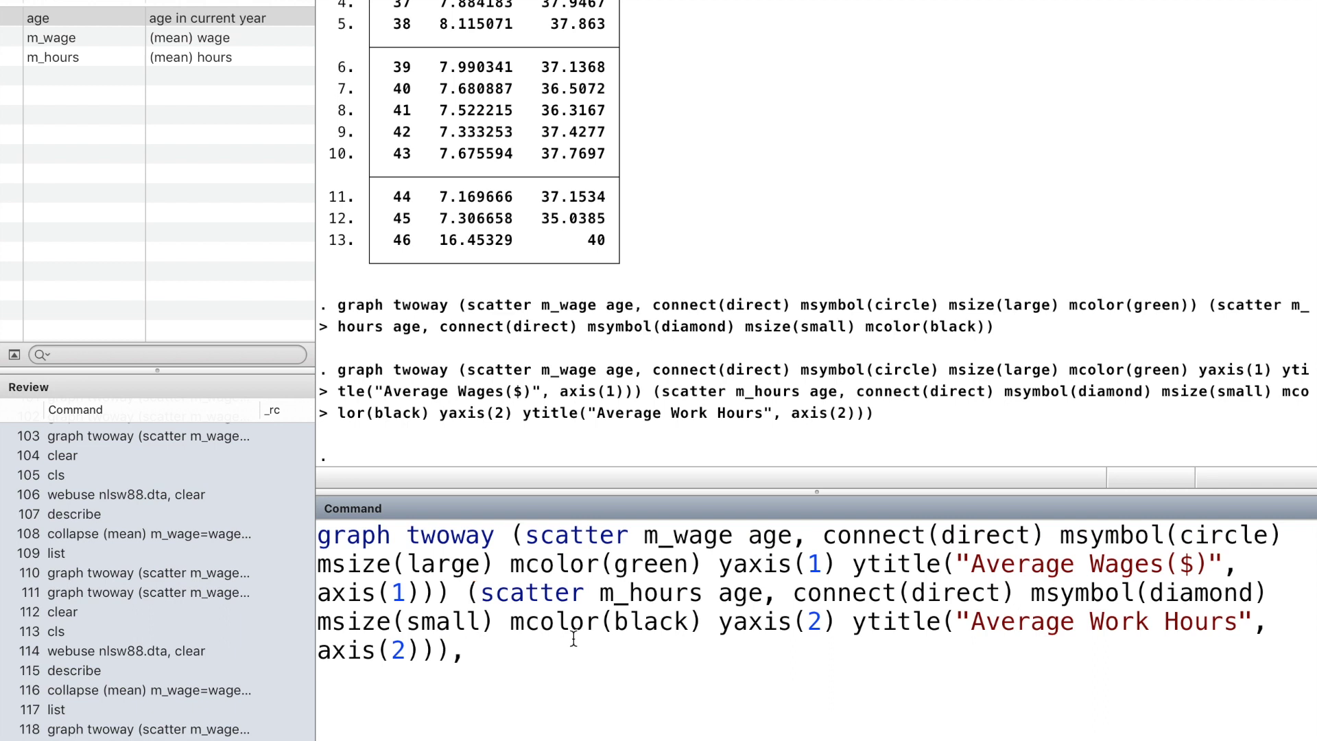
pyautogui.write('xtitle("')
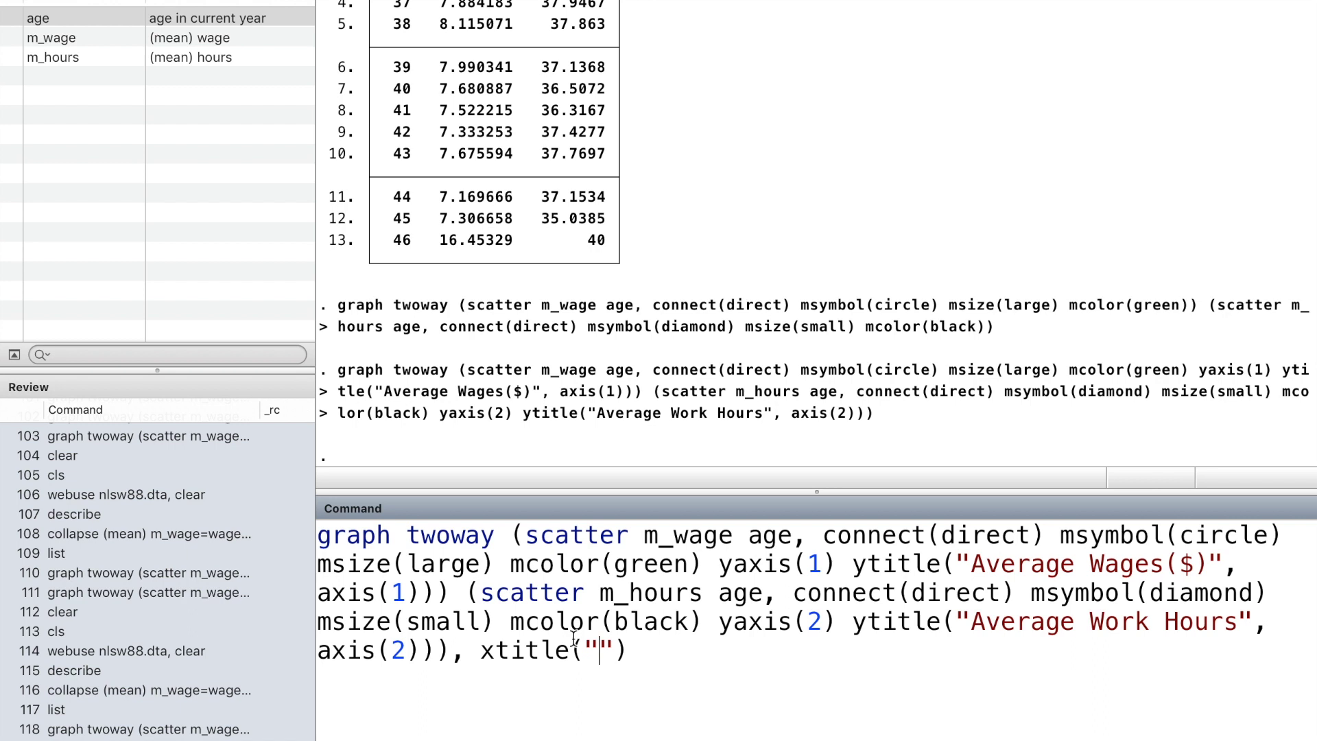
pyautogui.write('Age"')
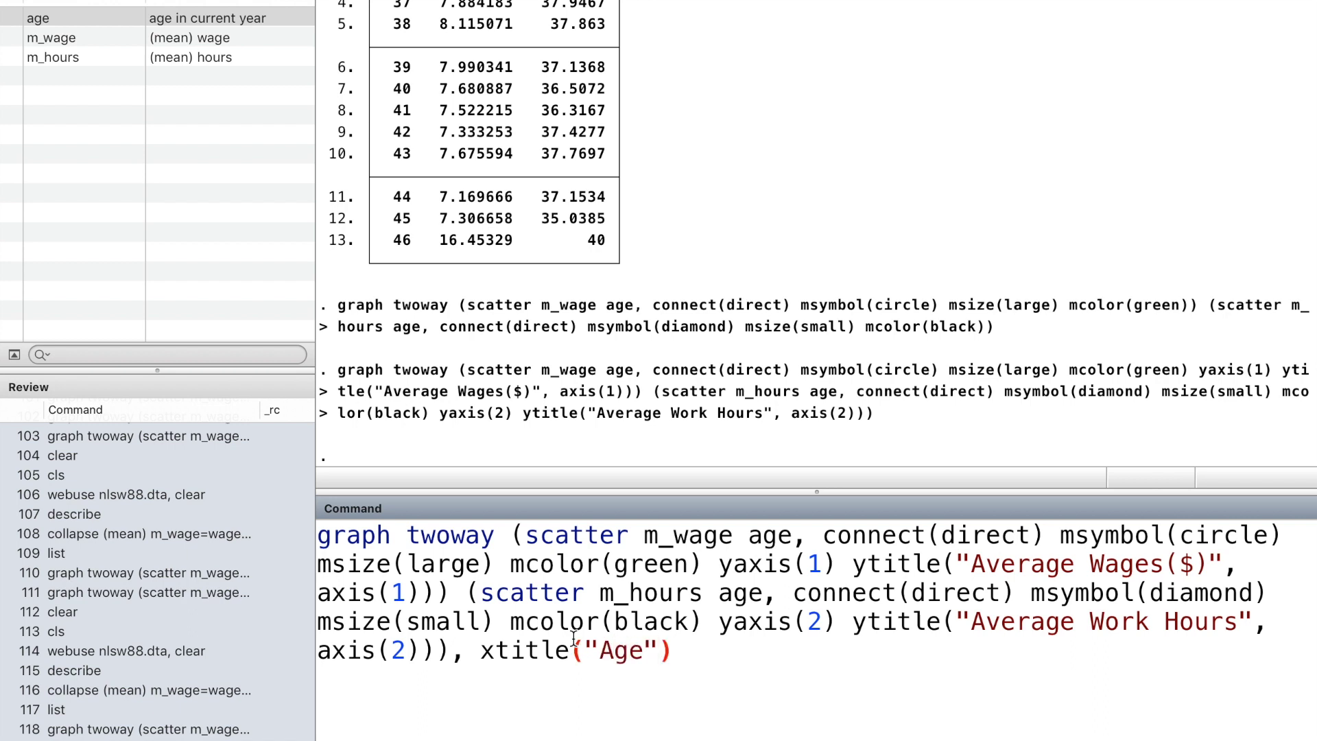
# Step: Append xlabel(34(1)46, grid) after the x-axis title option and run the graph command
pyautogui.write(') xlabel(')
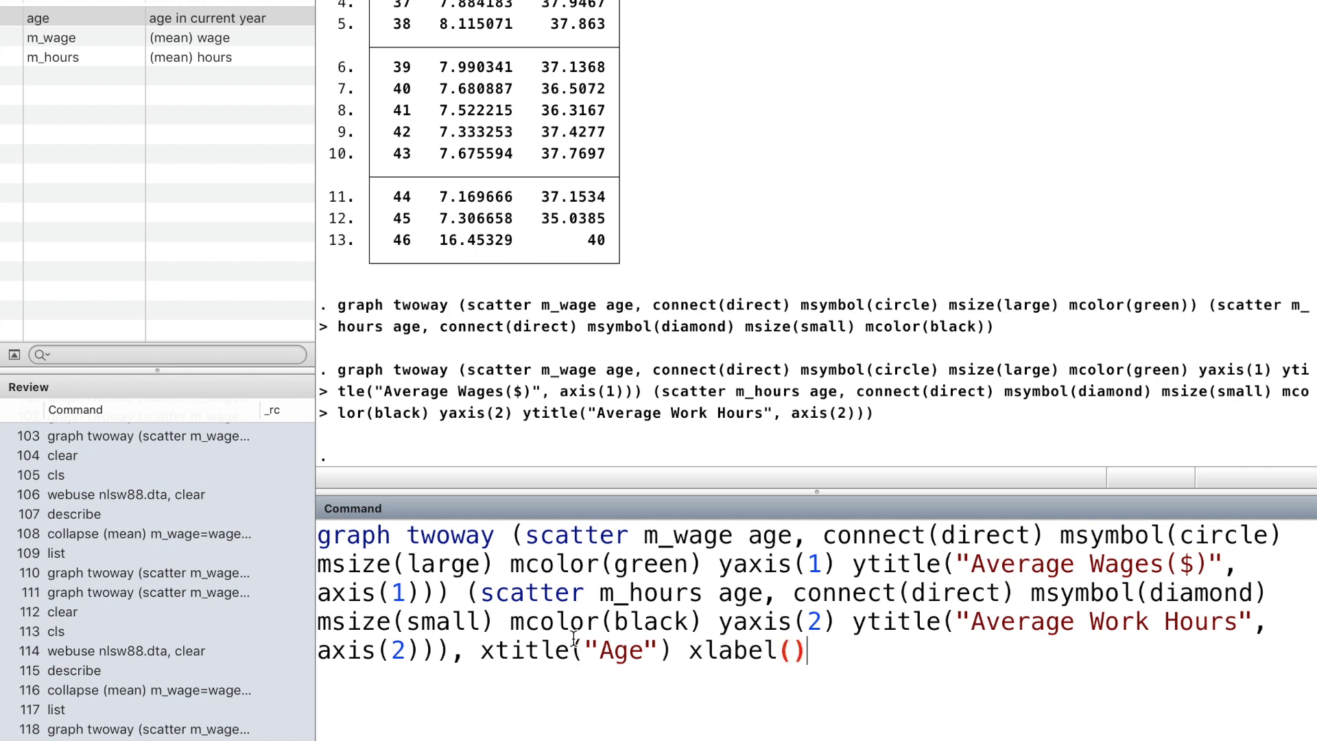
pyautogui.press('Left')
pyautogui.write('34(1)46')
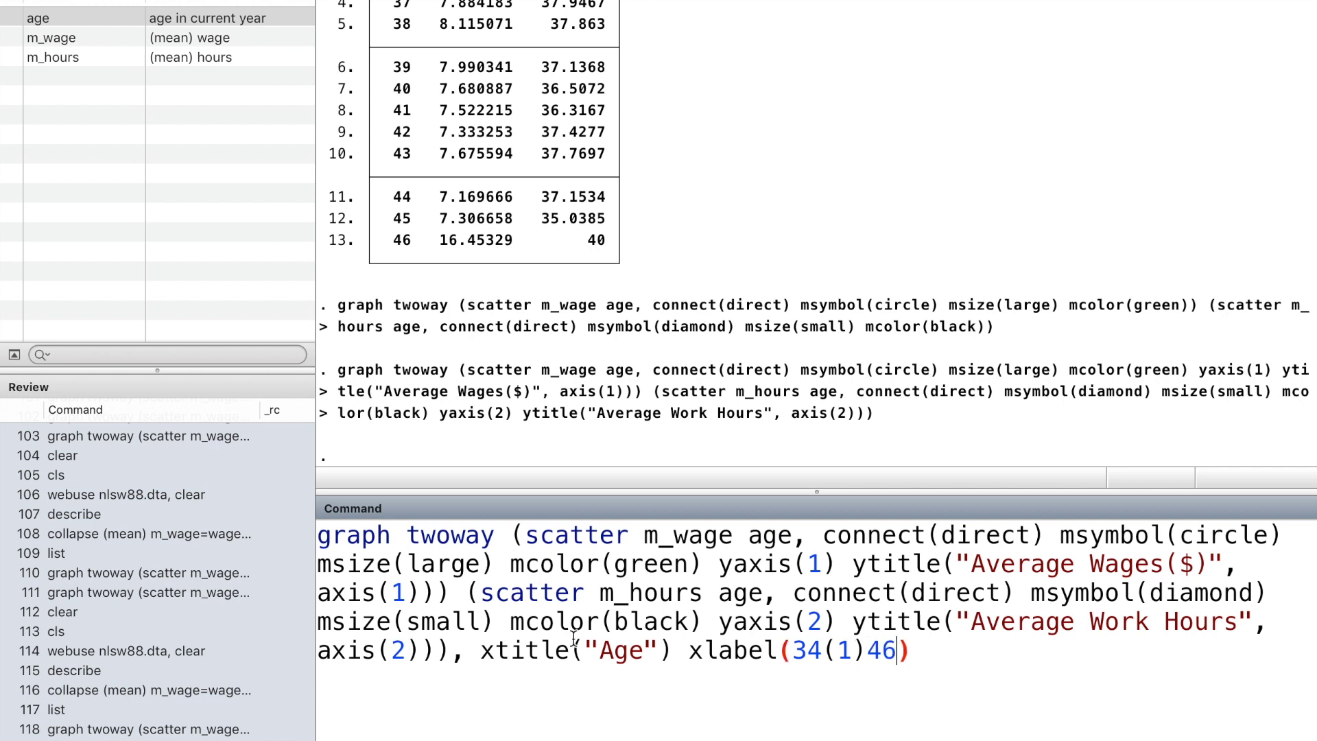
pyautogui.write(', grid')
pyautogui.press('Return')
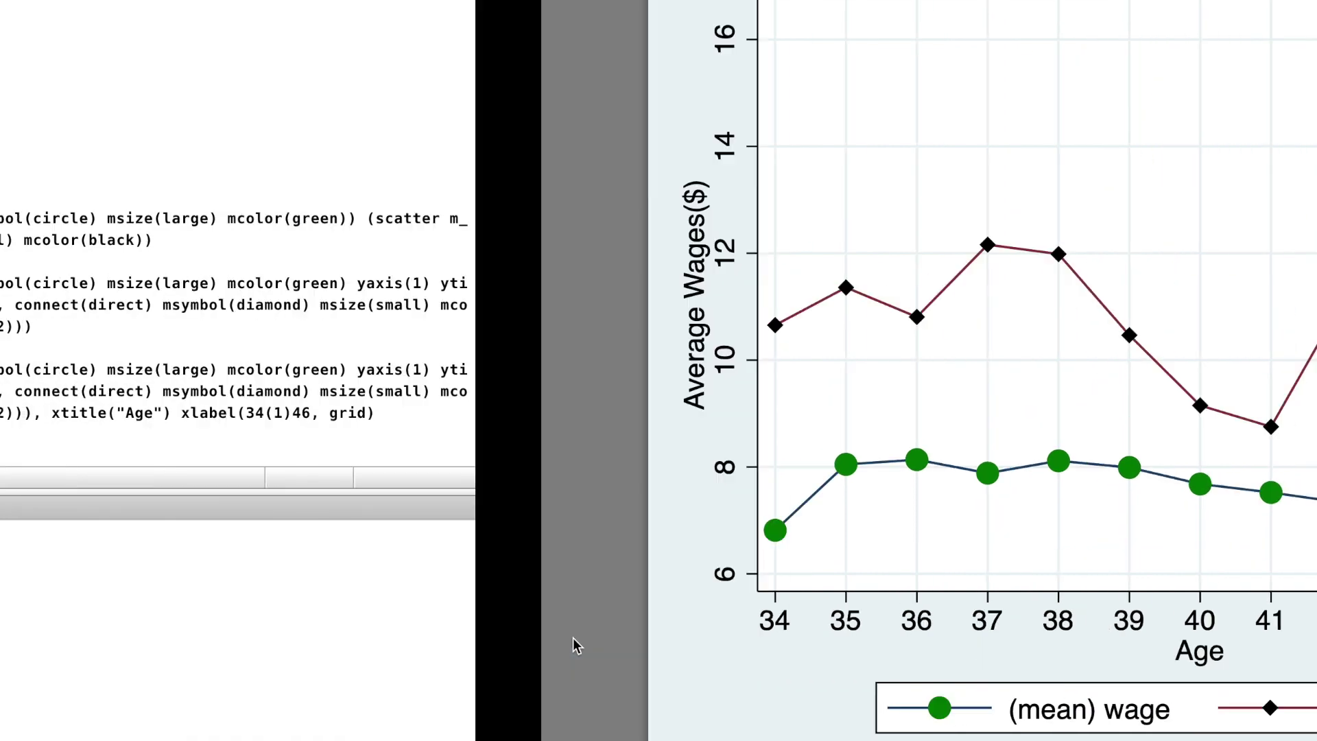
# Step: Recall the last graph command and append title("The Average Wages and Work Hours over Age")
pyautogui.click(573, 637)
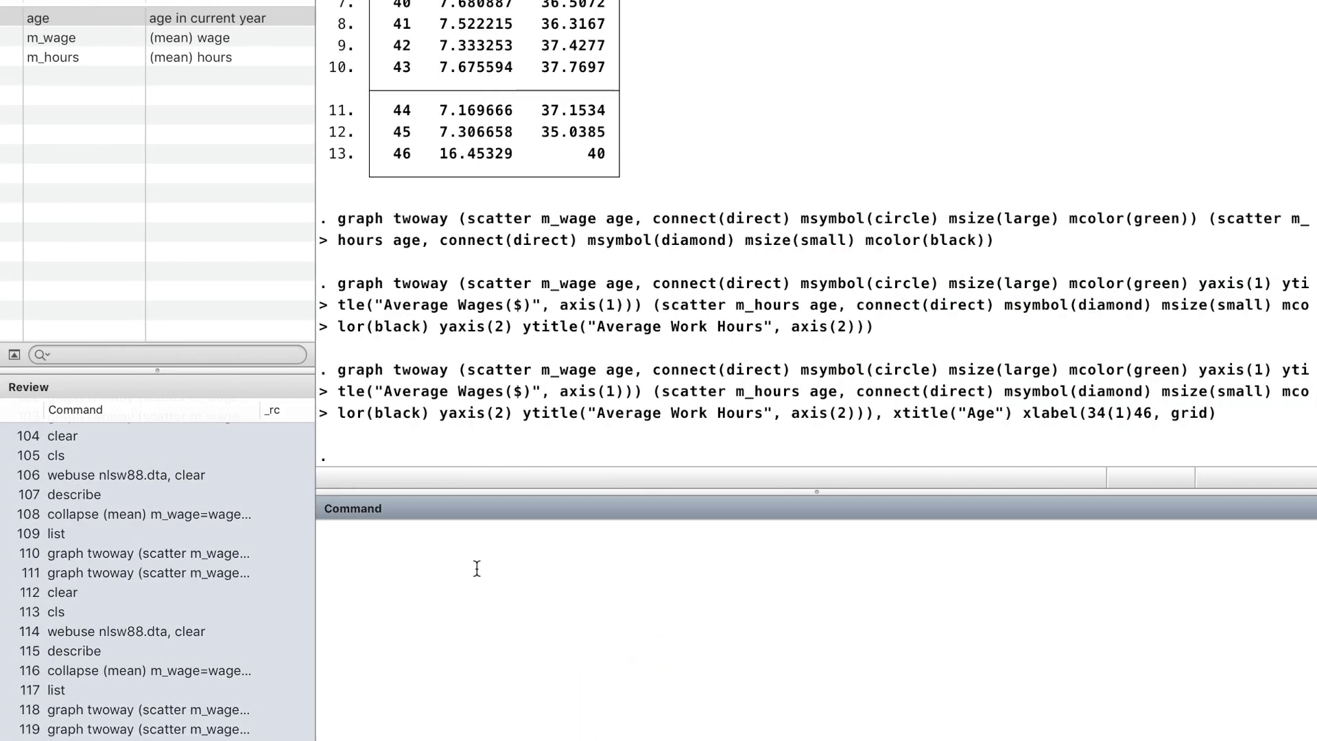
pyautogui.press('pageup')
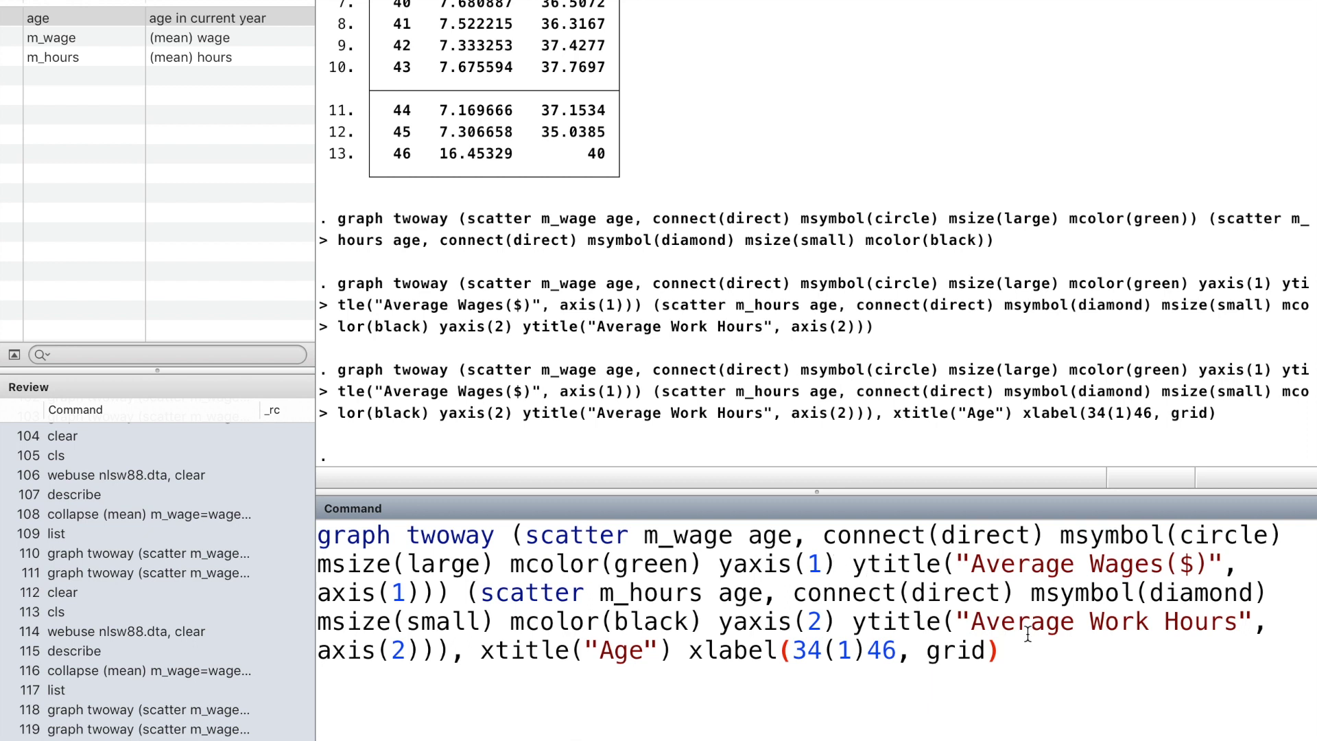
pyautogui.write('title()')
pyautogui.press('Left')
pyautogui.write('""')
pyautogui.press('Left')
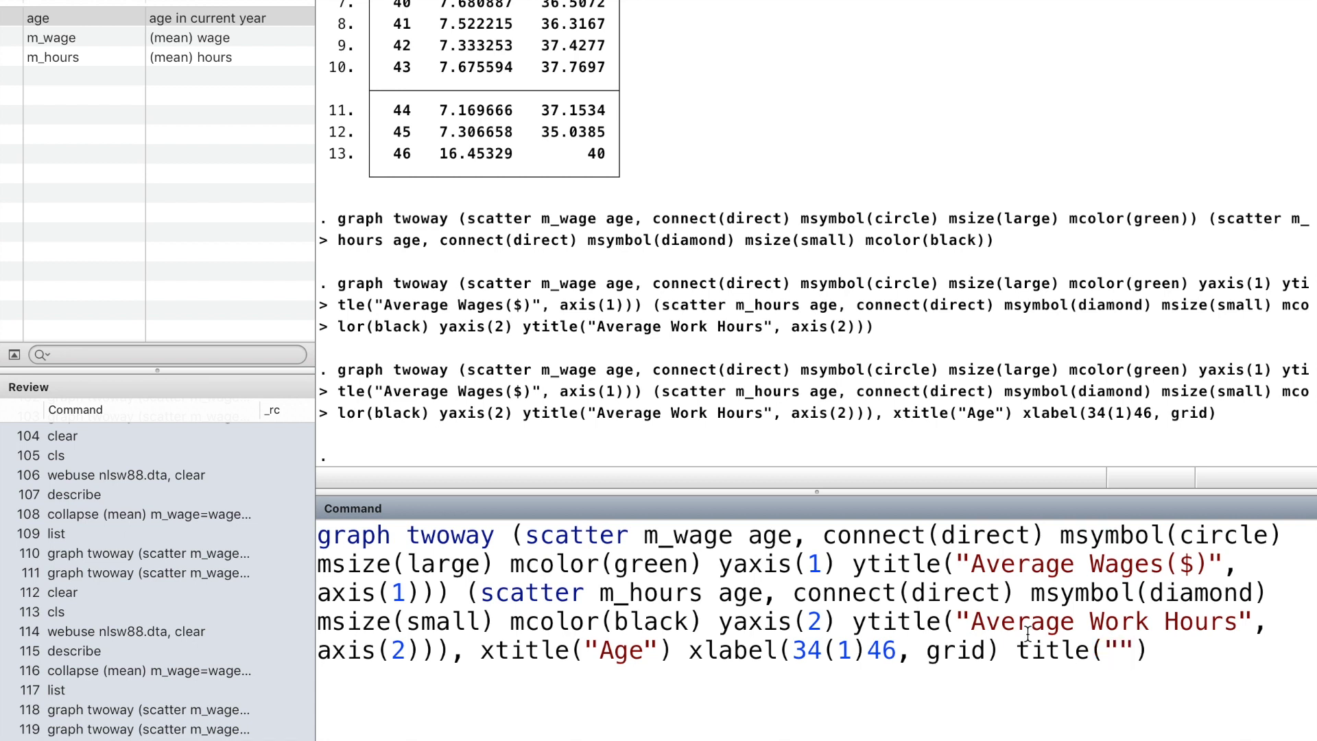
pyautogui.write('The Average ')
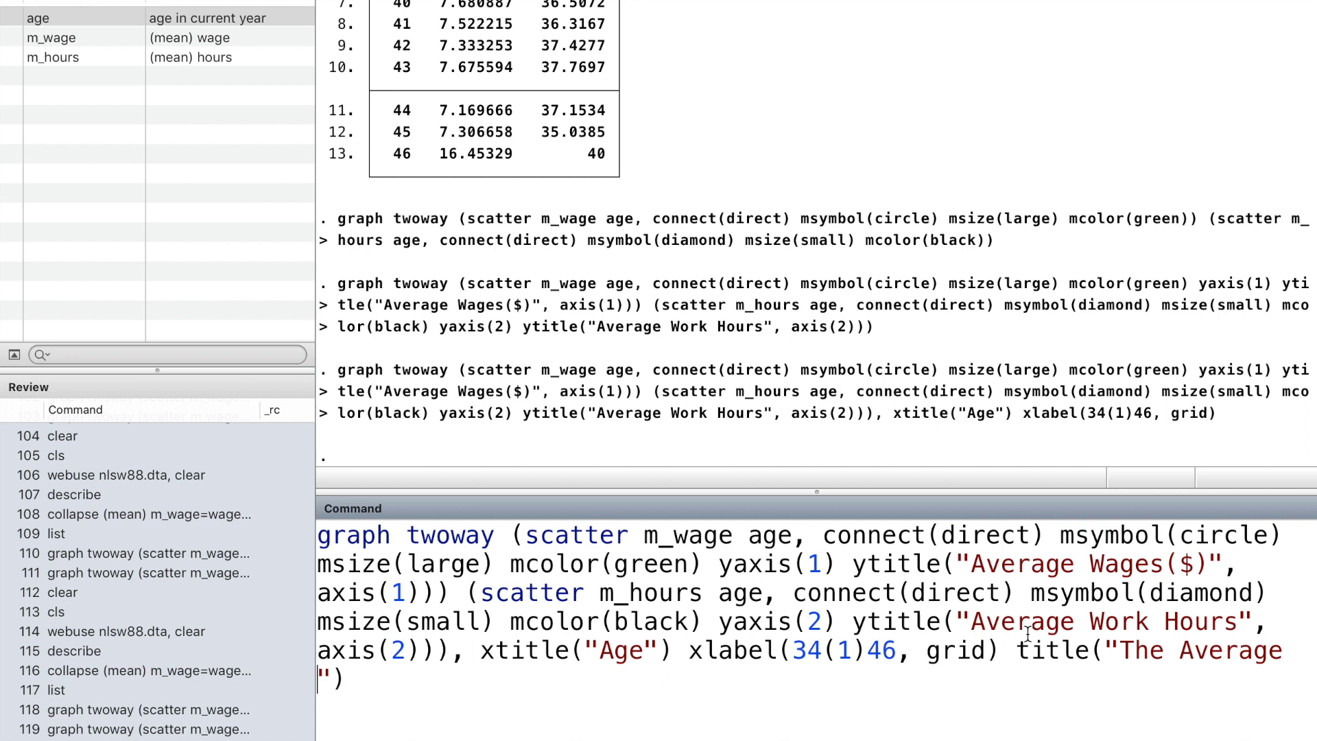
pyautogui.write('Wages and ')
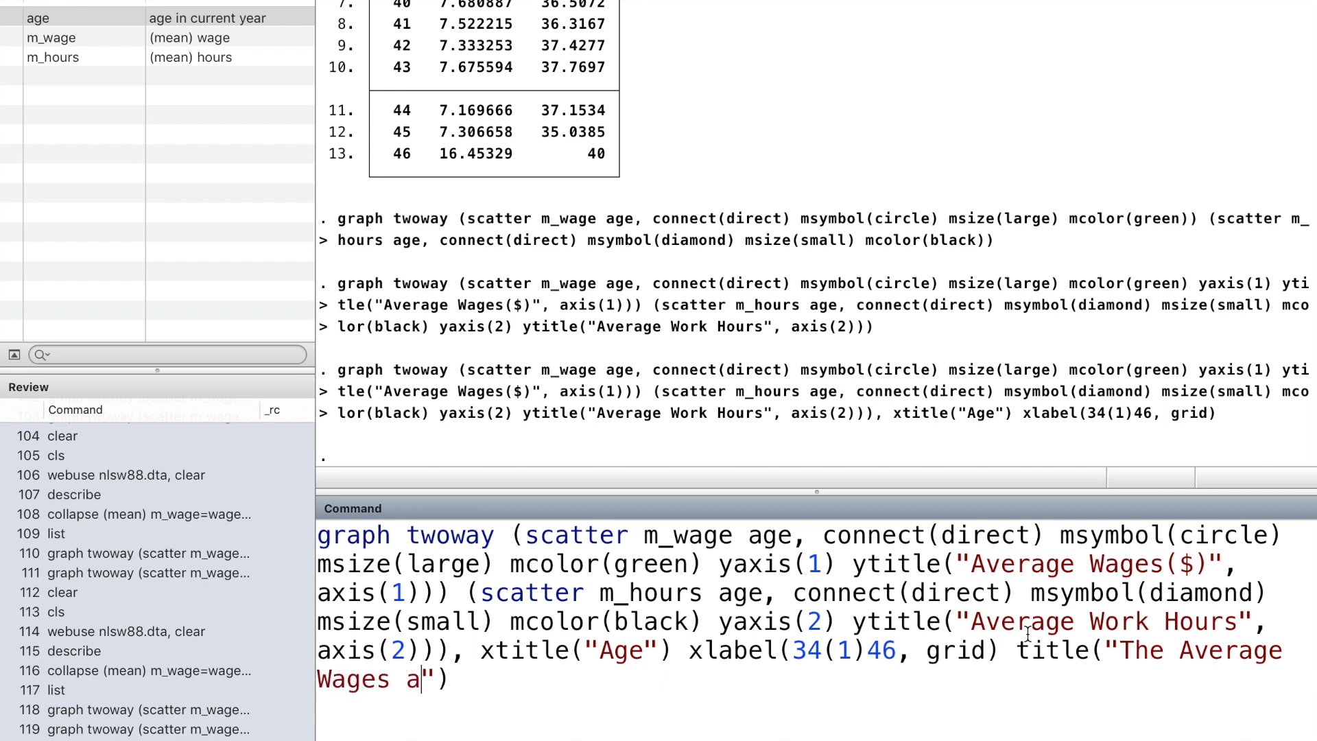
pyautogui.write('Work H')
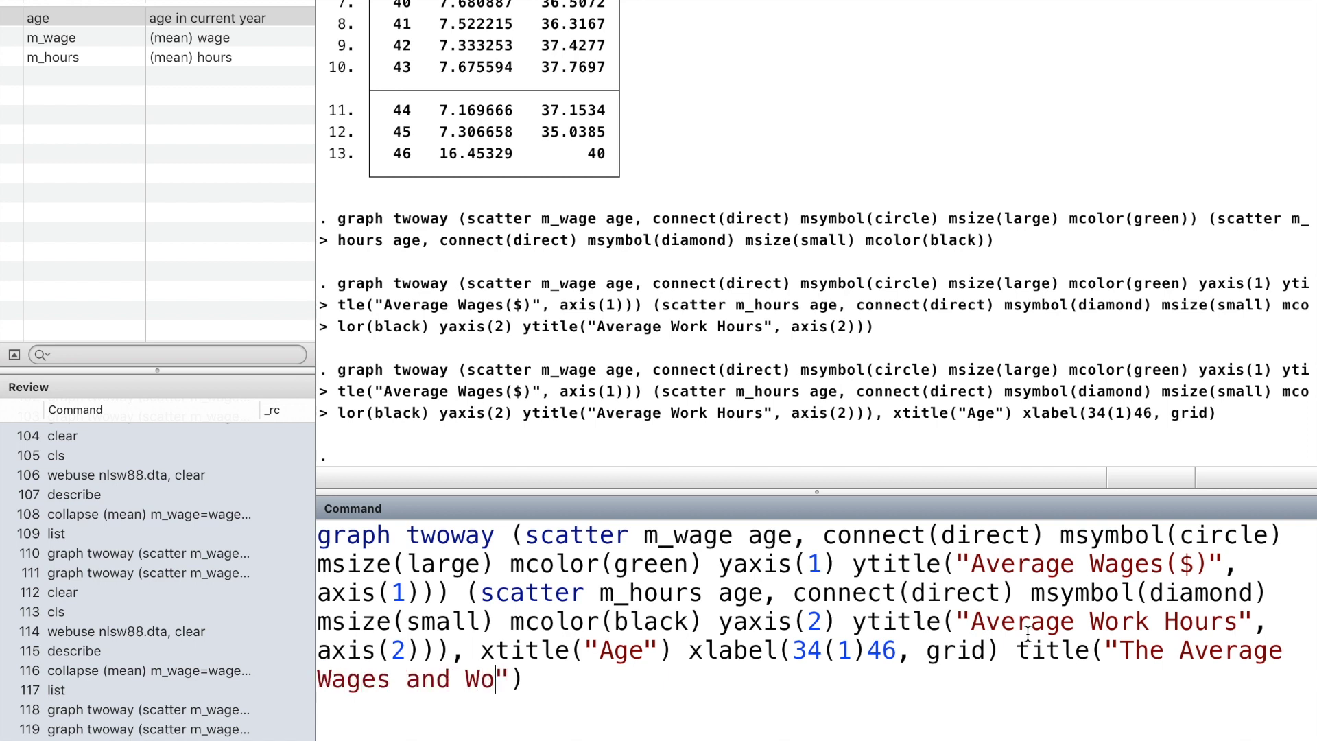
pyautogui.write('ours')
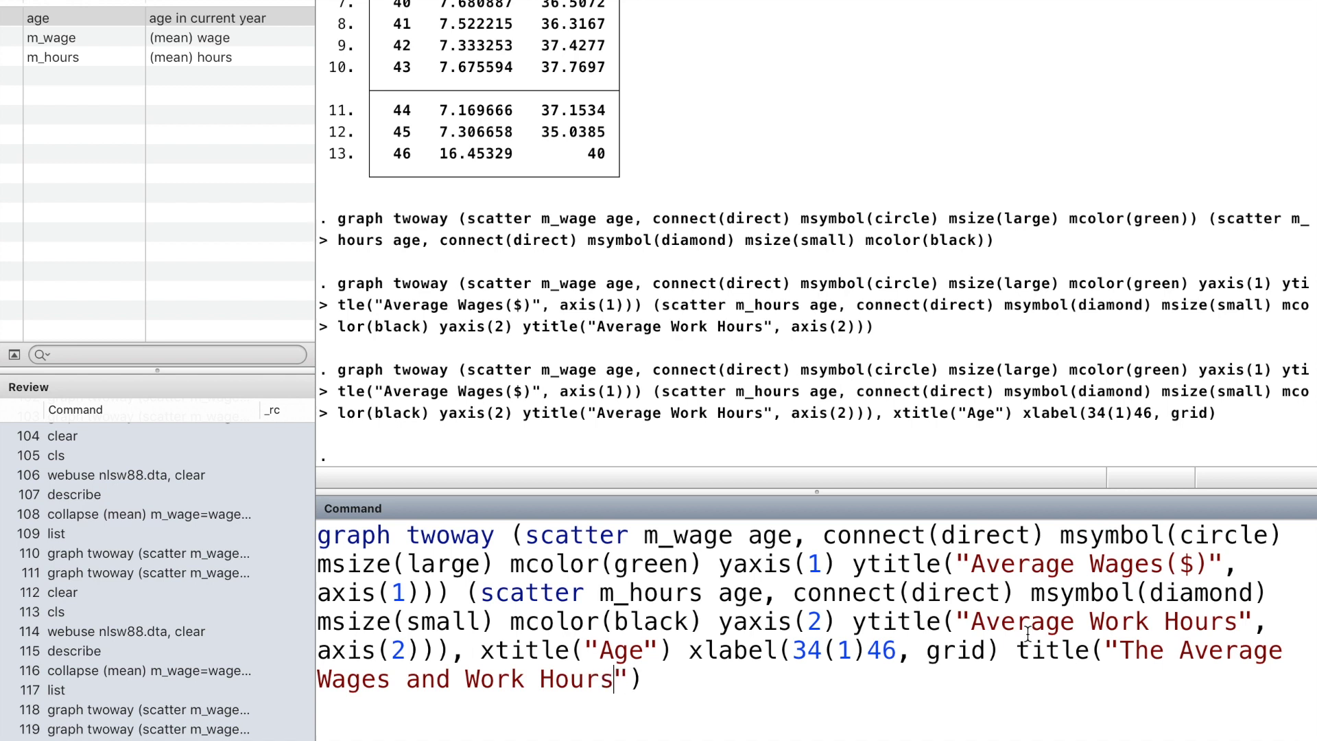
pyautogui.write(' over Age')
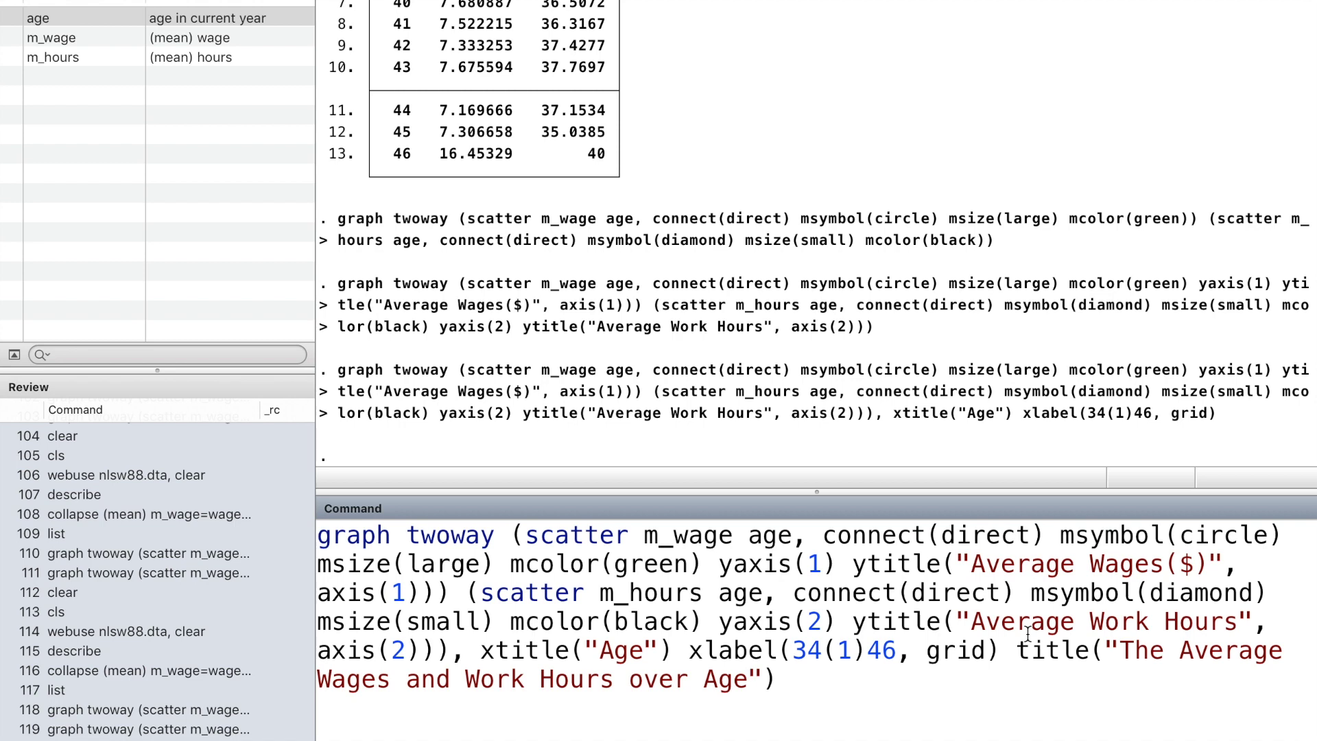
# Step: Reword the graph title to "The Average Wages and Work Hours by Age" and run the graph command
pyautogui.press('Left')
pyautogui.press('Left')
pyautogui.press('Left')
pyautogui.press('BackSpace')
pyautogui.press('BackSpace')
pyautogui.press('BackSpace')
pyautogui.press('BackSpace')
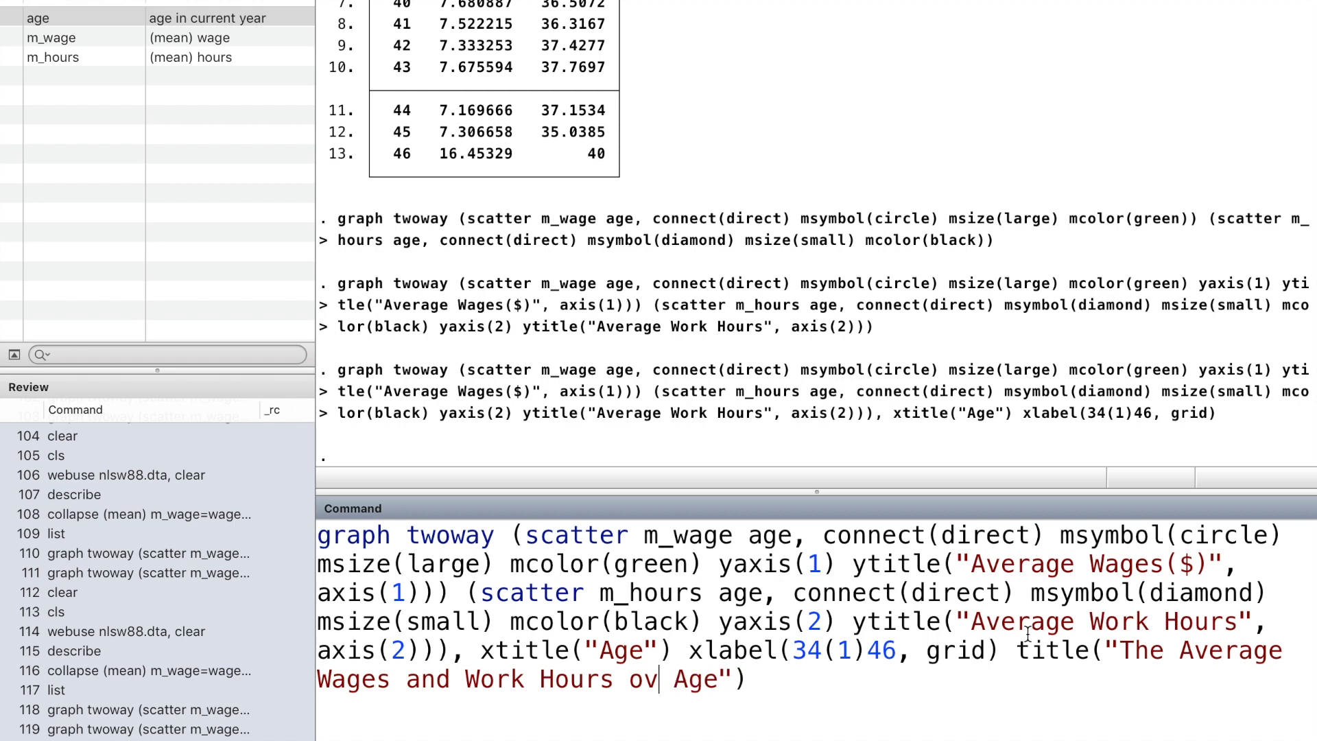
pyautogui.write('by')
pyautogui.press('Return')
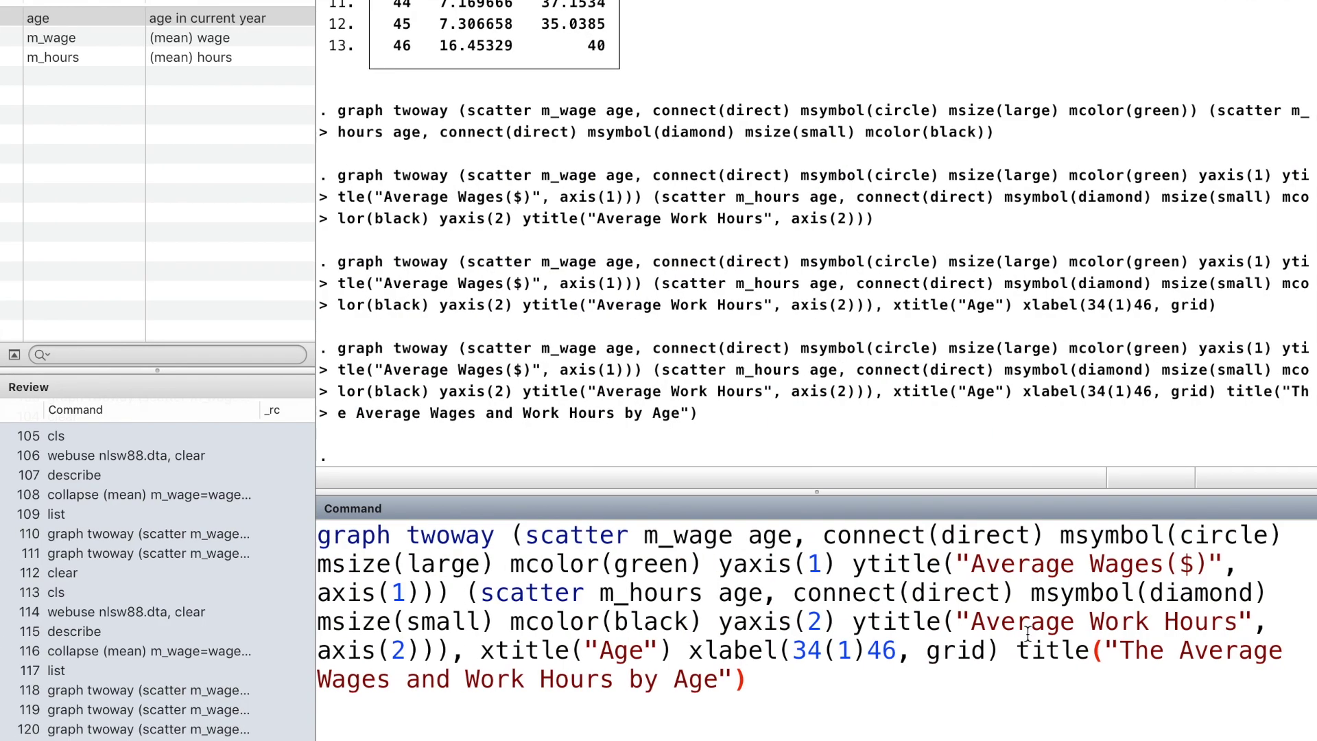
# Step: Append legend(label(1 "Average Wages")) after the title option of the recalled graph command
pyautogui.write('legend()')
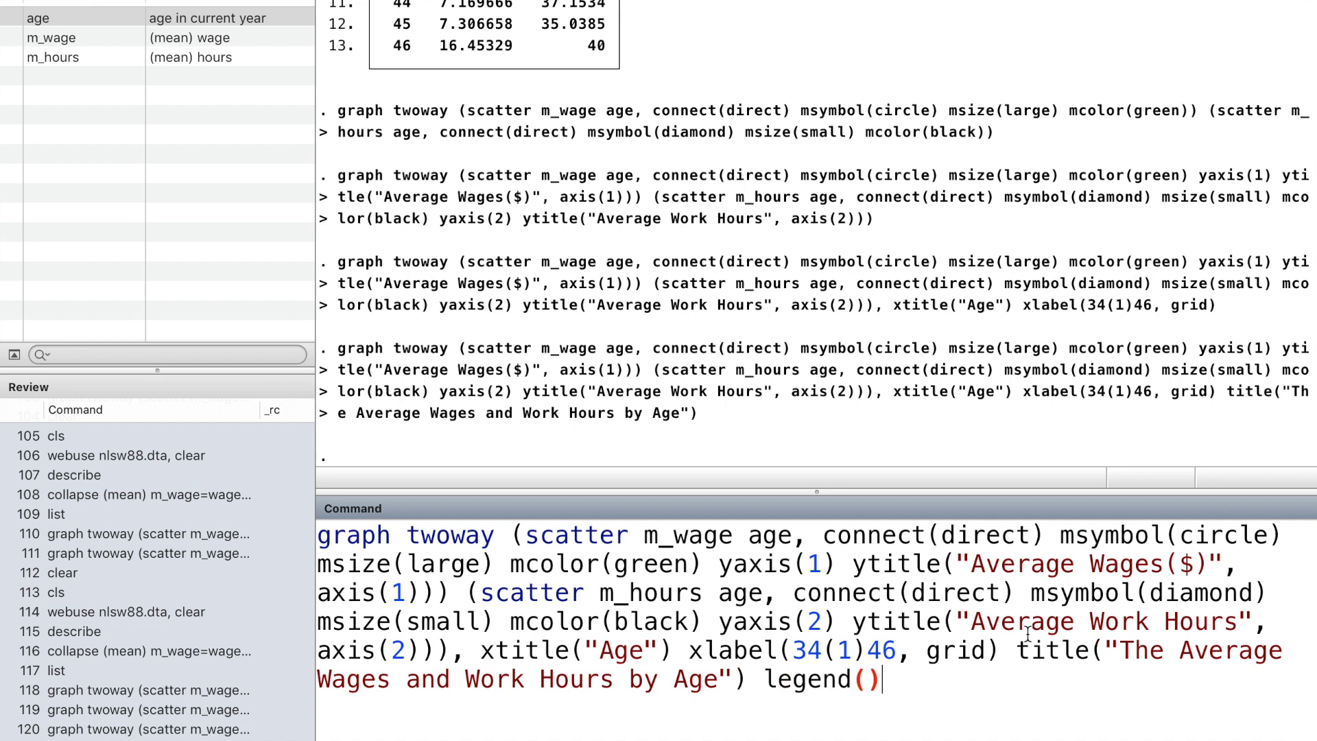
pyautogui.press('Left')
pyautogui.write('label()')
pyautogui.press('Left')
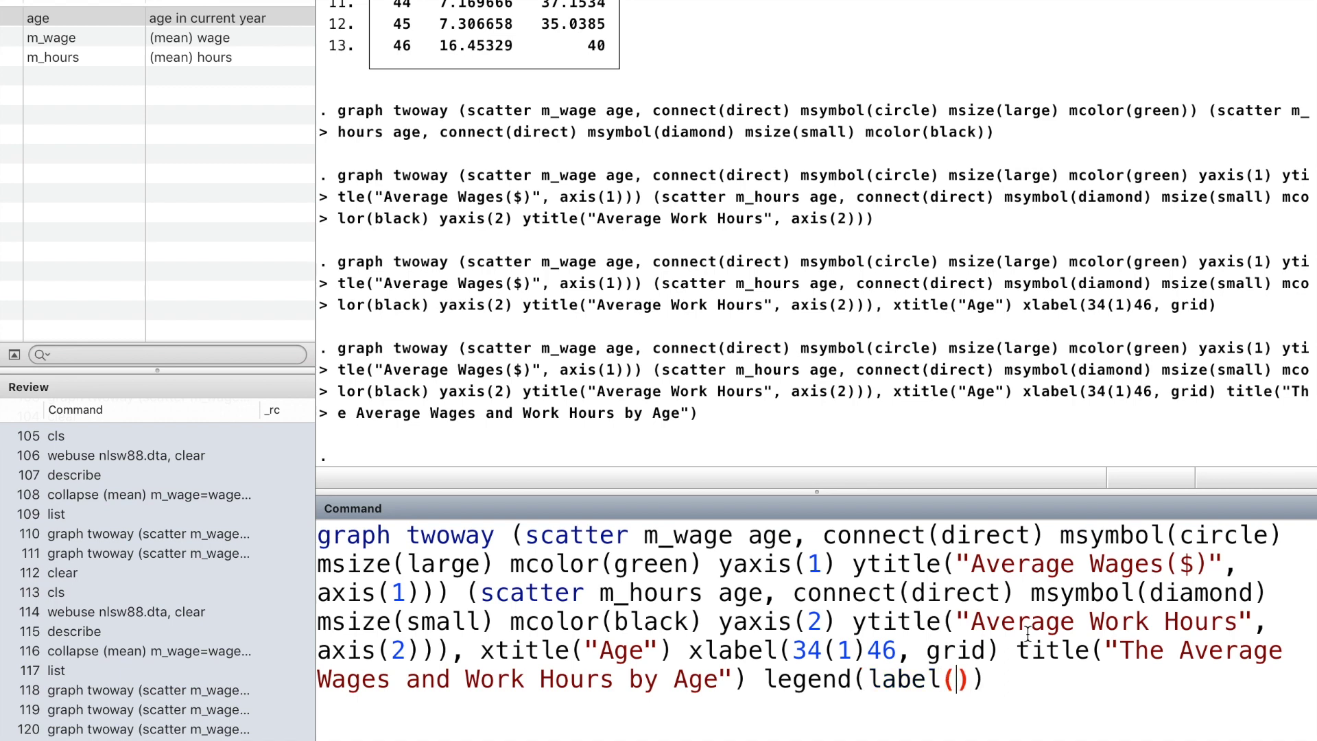
pyautogui.write('1 ""')
pyautogui.press('Left')
pyautogui.write('Average')
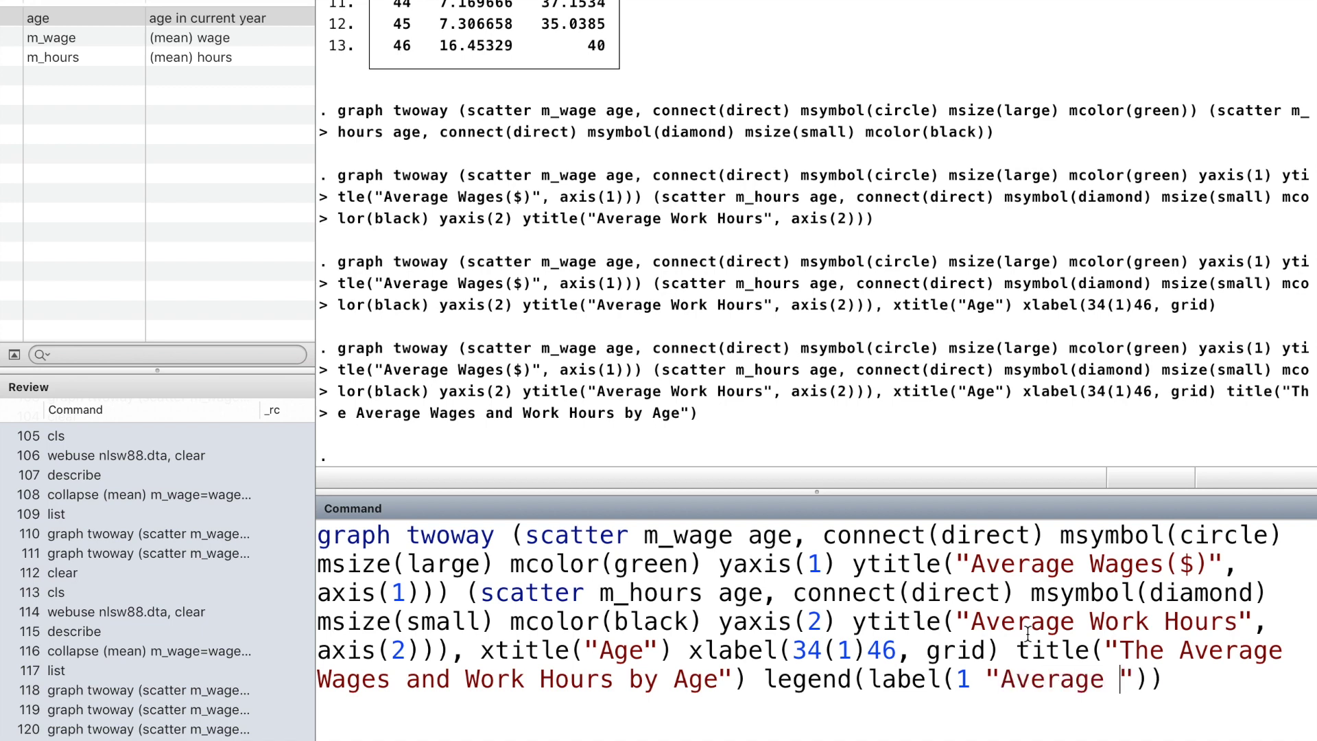
pyautogui.write(' Wages')
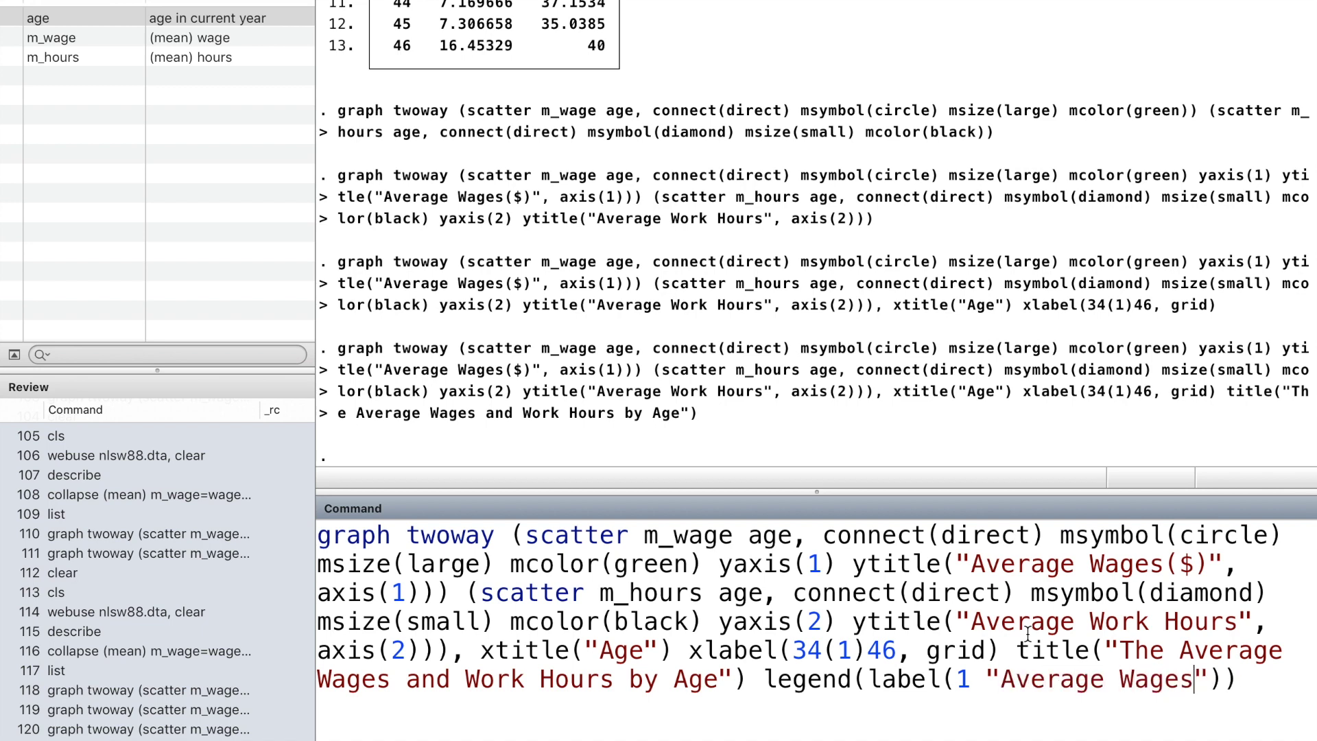
# Step: Add label(2 "Average Work Hours") inside the legend option and run the graph command
pyautogui.click(1225, 679)
pyautogui.write('label(2 "Average Work Hours")')
pyautogui.press('Return')
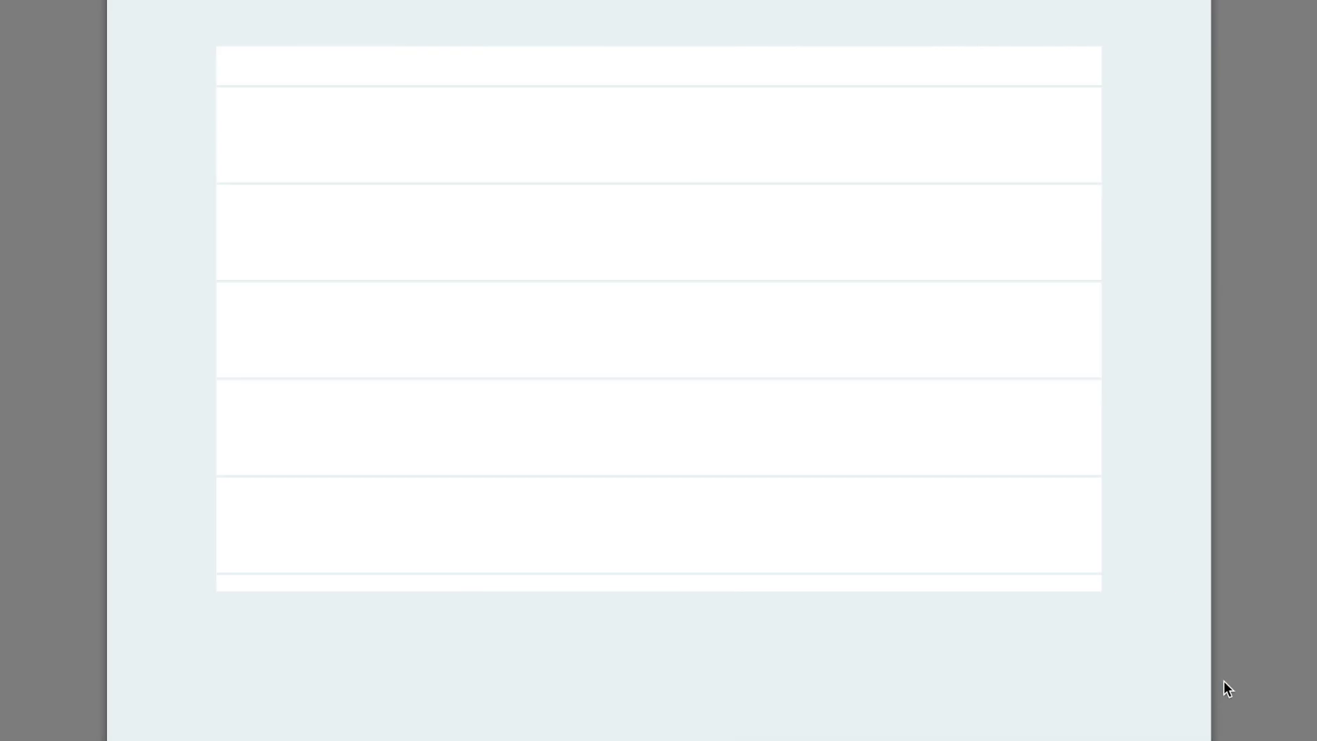